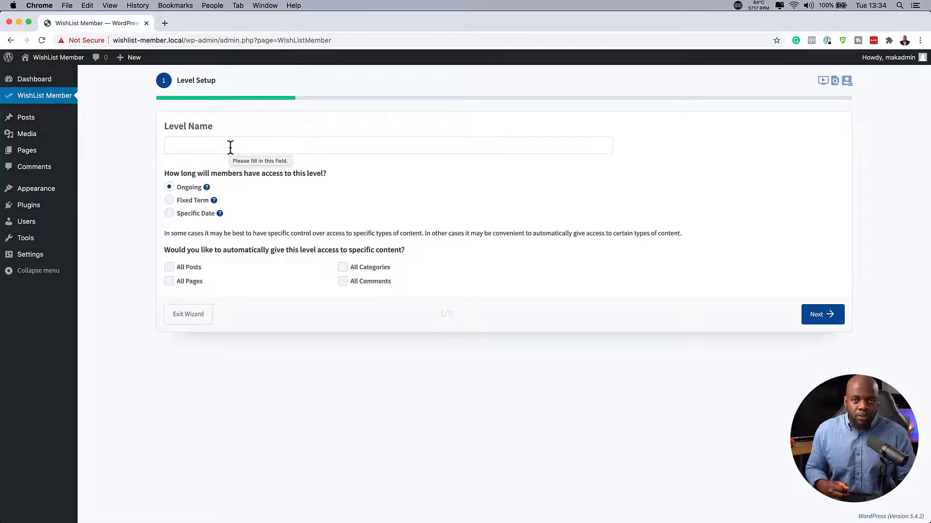
Name the membership level Gold Membership, keep its ongoing access, and continue to the level requirements.
{"action": "left_click", "coordinate": [230, 147]}
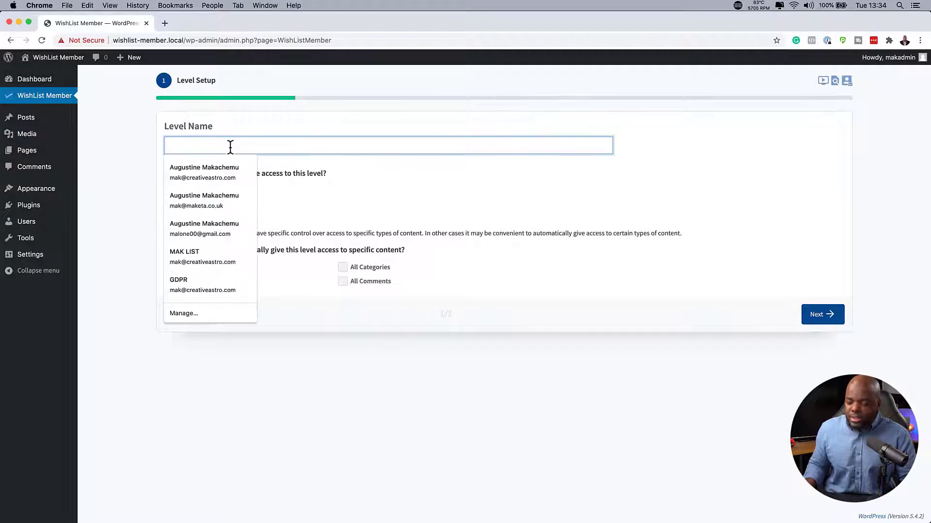
{"action": "type", "text": "Gold Membership"}
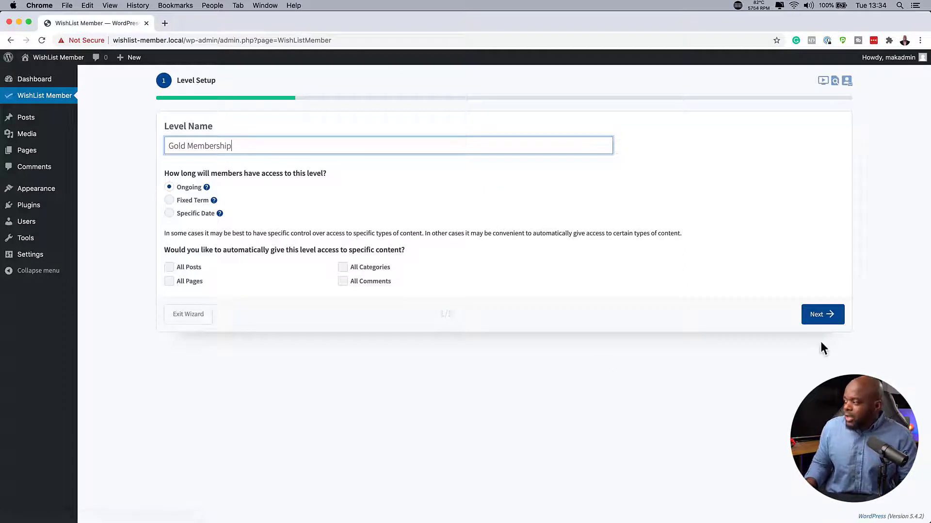
{"action": "left_click", "coordinate": [825, 313]}
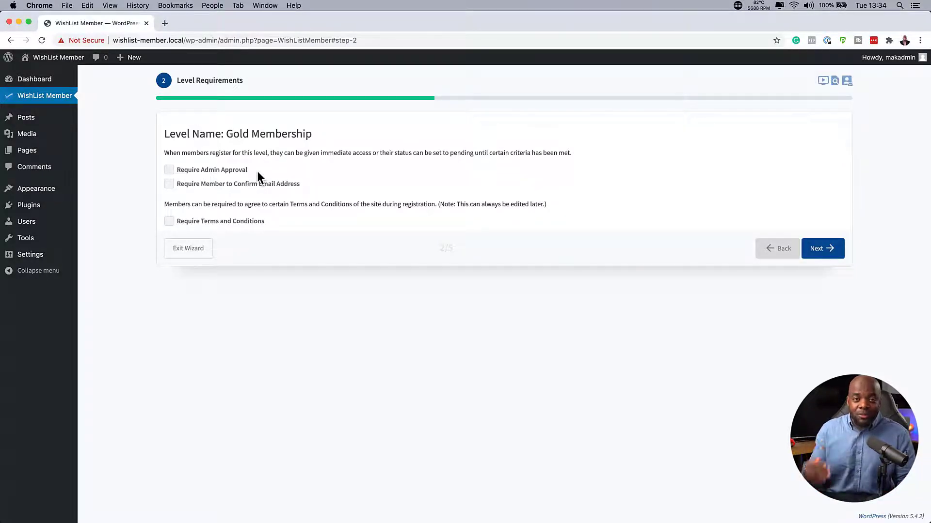
Require members to confirm their email address and keep the default content protection and email sender settings.
{"action": "left_click", "coordinate": [169, 187]}
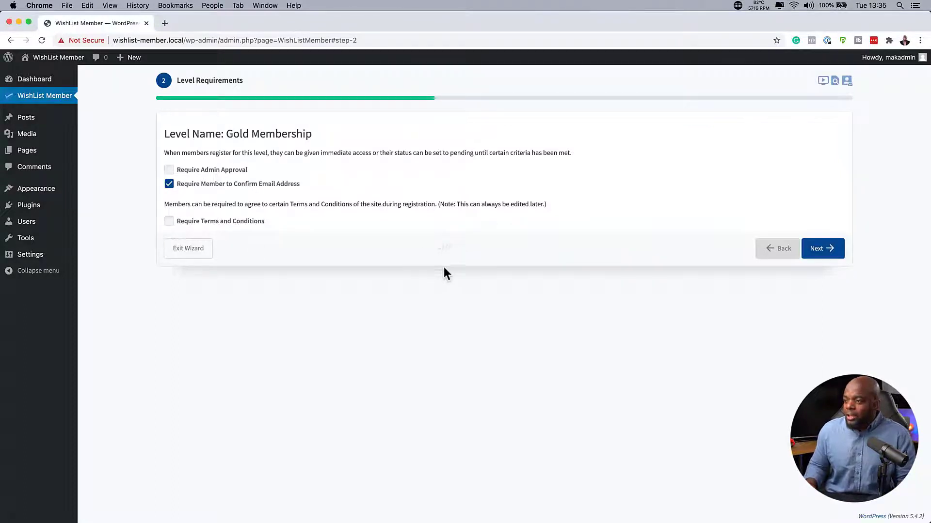
{"action": "left_click", "coordinate": [818, 251]}
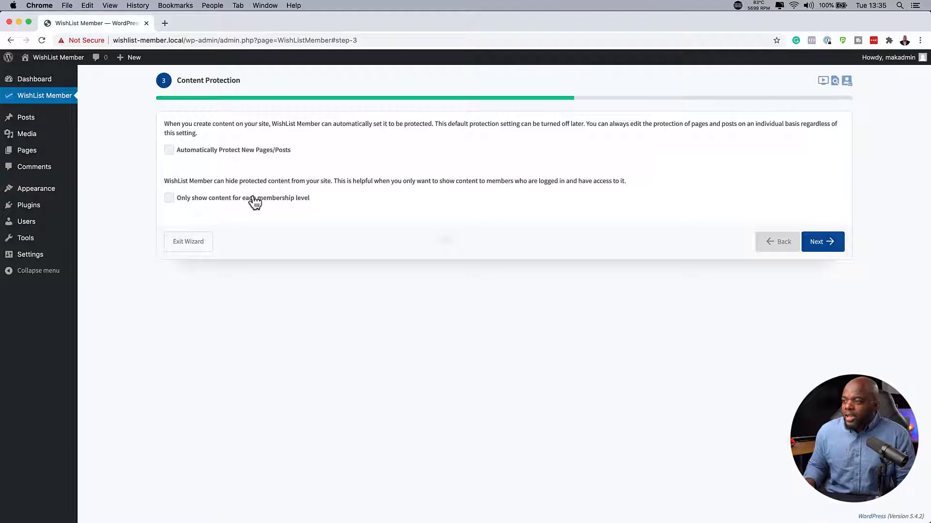
{"action": "left_click", "coordinate": [823, 241]}
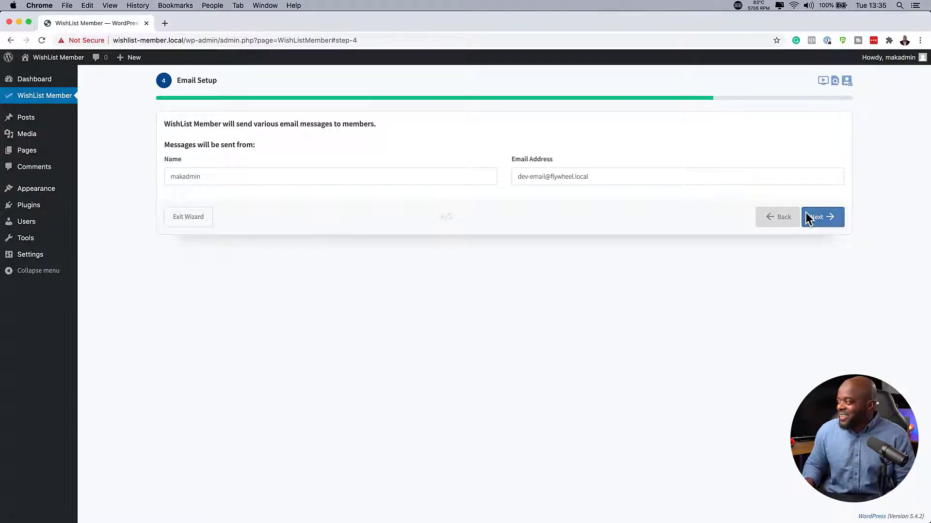
{"action": "left_click", "coordinate": [817, 217]}
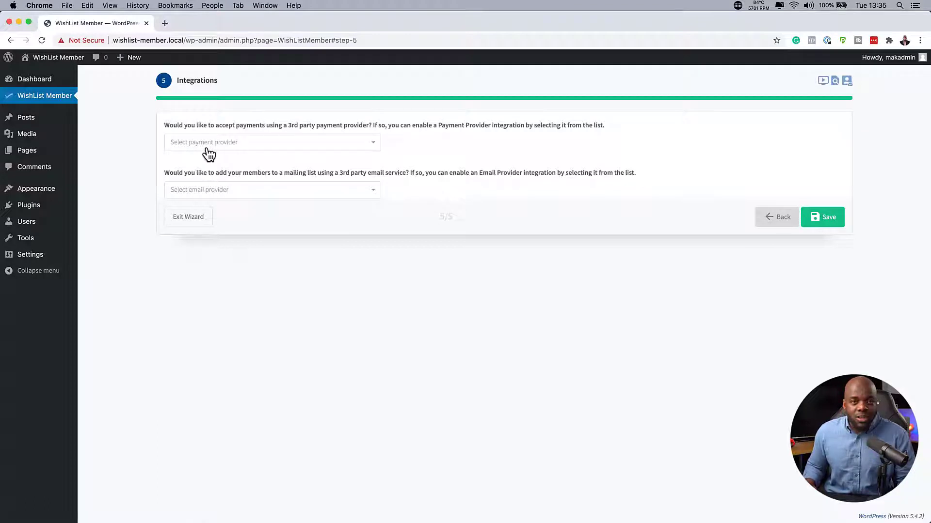
Save the setup without choosing a payment or email provider and exit the wizard.
{"action": "left_click", "coordinate": [266, 151]}
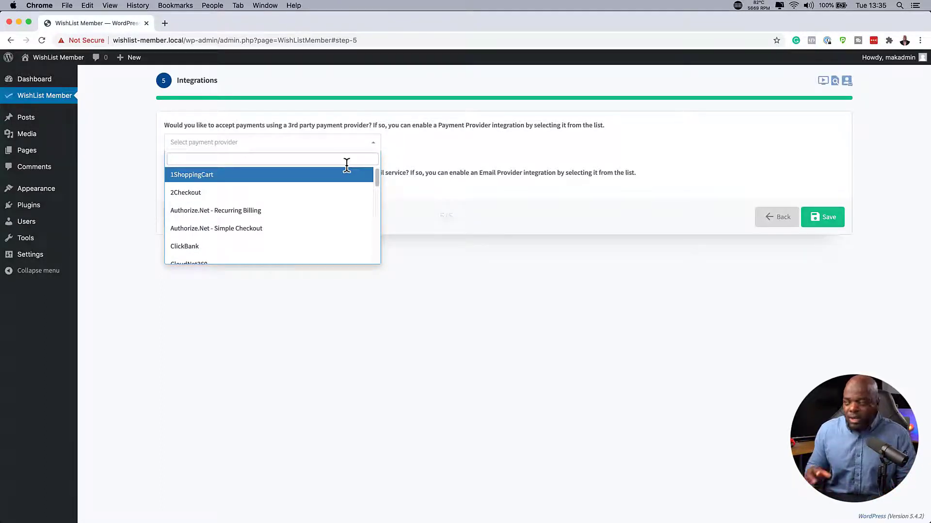
{"action": "left_click", "coordinate": [555, 258]}
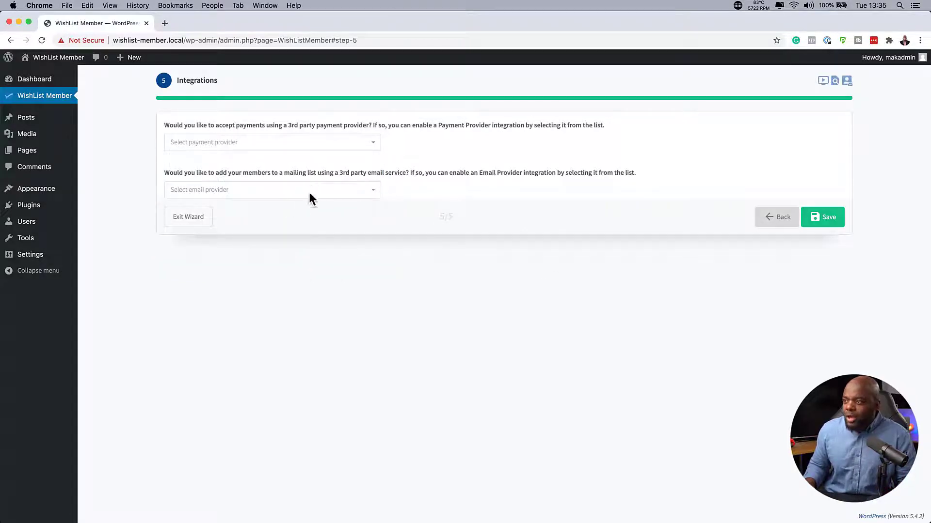
{"action": "left_click", "coordinate": [826, 224]}
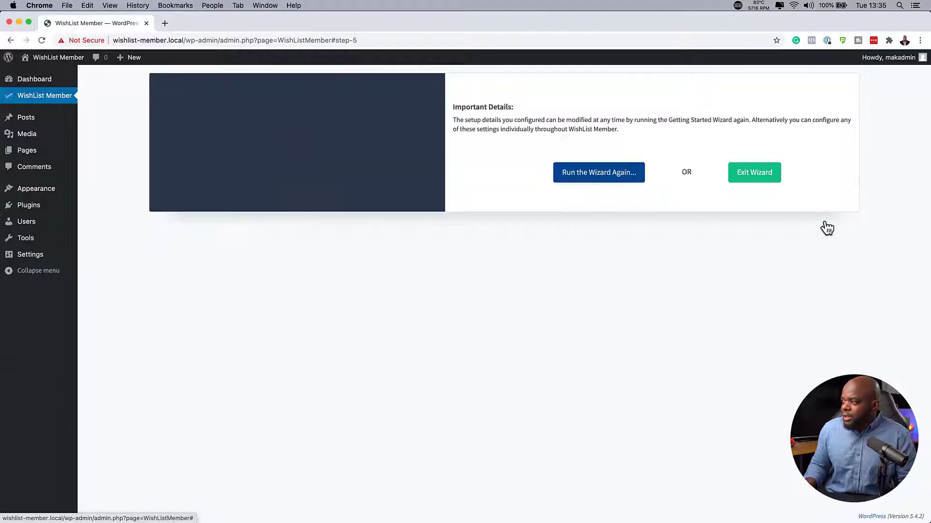
{"action": "left_click", "coordinate": [770, 182]}
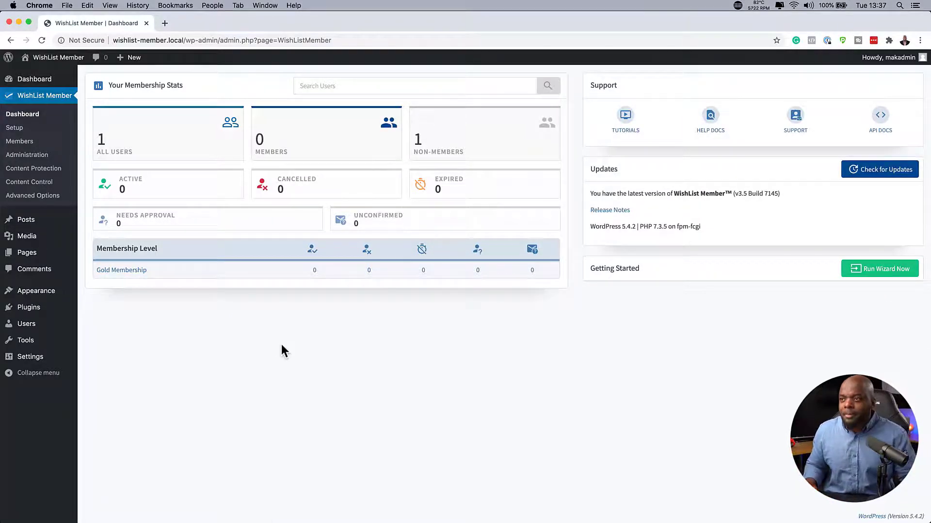
{"action": "left_click", "coordinate": [357, 86]}
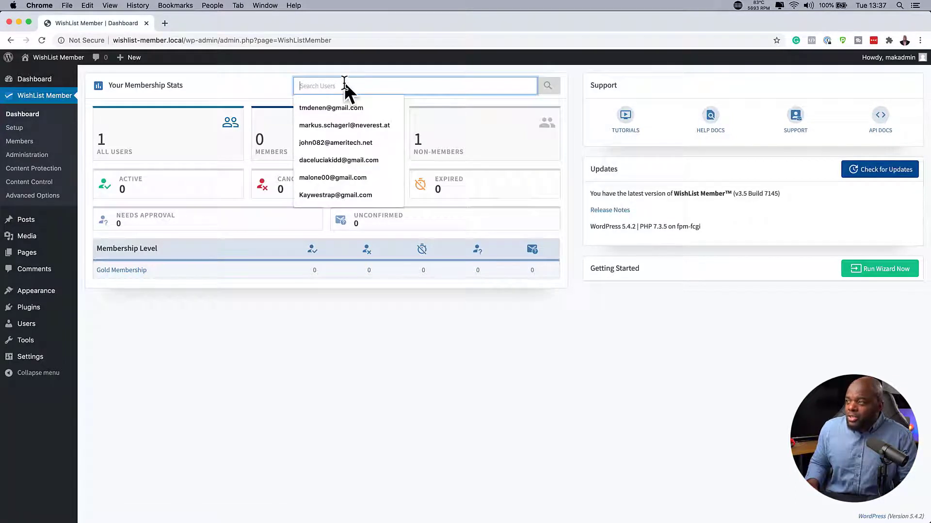
{"action": "left_click", "coordinate": [271, 86]}
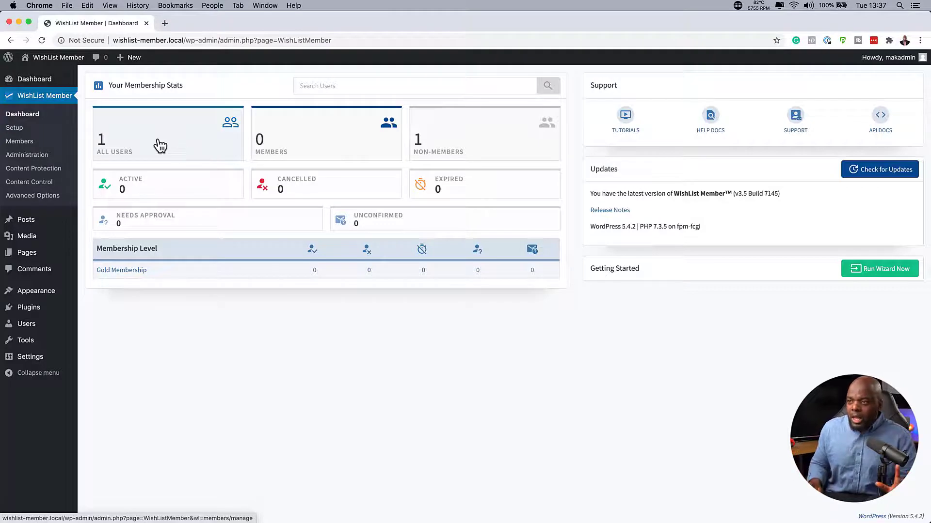
Add a new membership level named Silver Membership in the plugin's setup.
{"action": "left_click", "coordinate": [27, 130]}
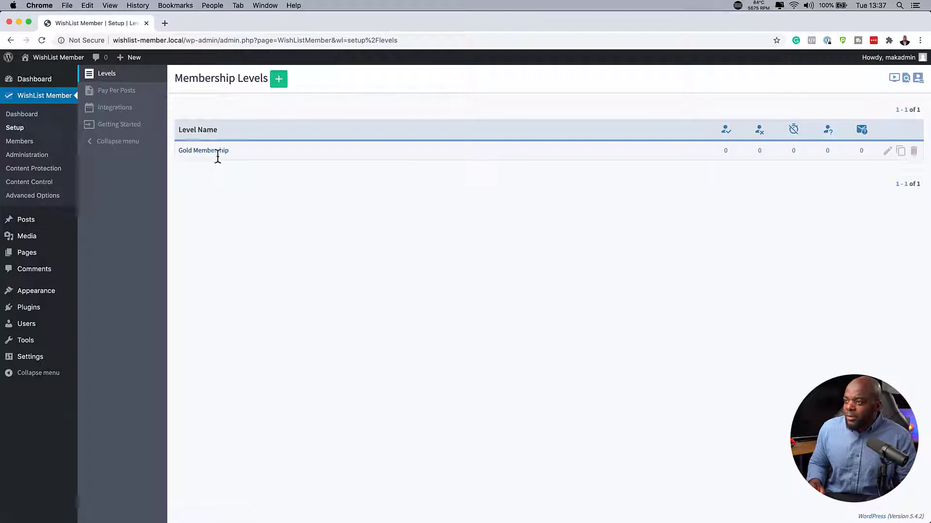
{"action": "left_click", "coordinate": [283, 83]}
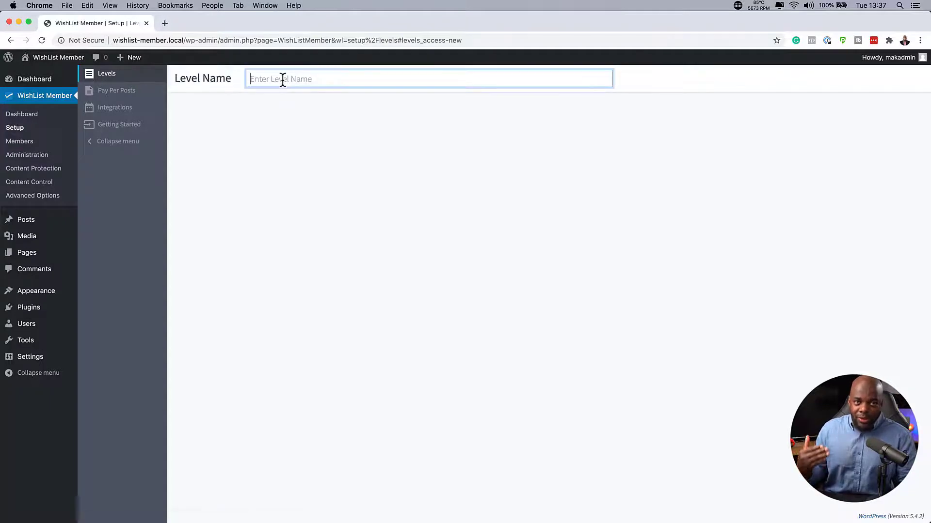
{"action": "left_click", "coordinate": [283, 80]}
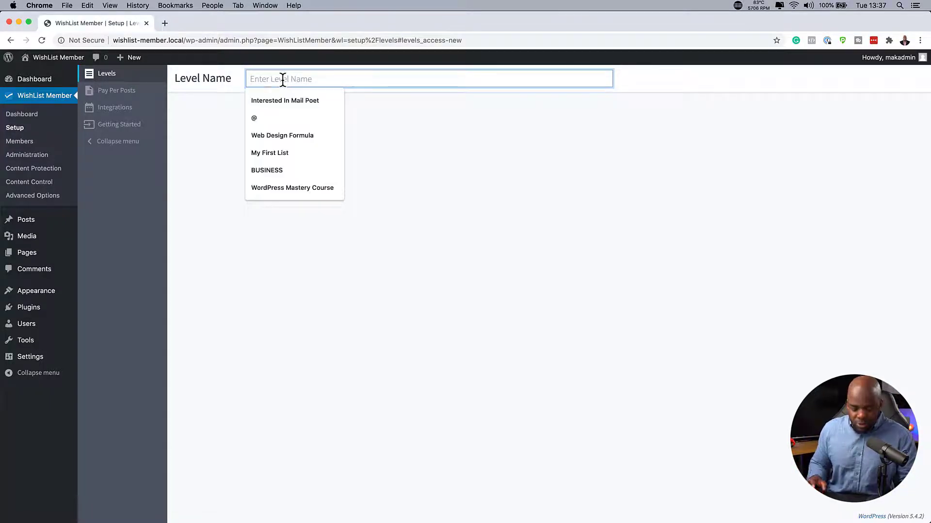
{"action": "type", "text": "Silv"}
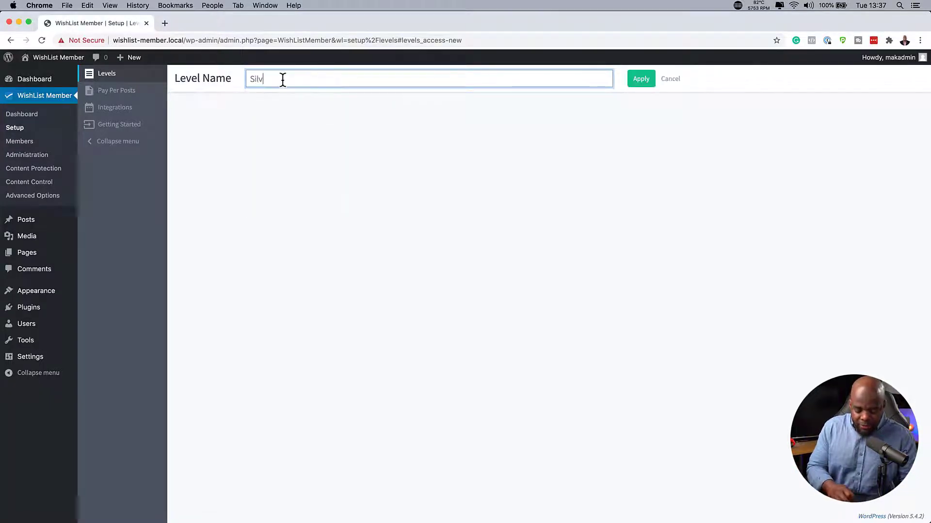
{"action": "type", "text": "er Membership"}
{"action": "left_click", "coordinate": [649, 82]}
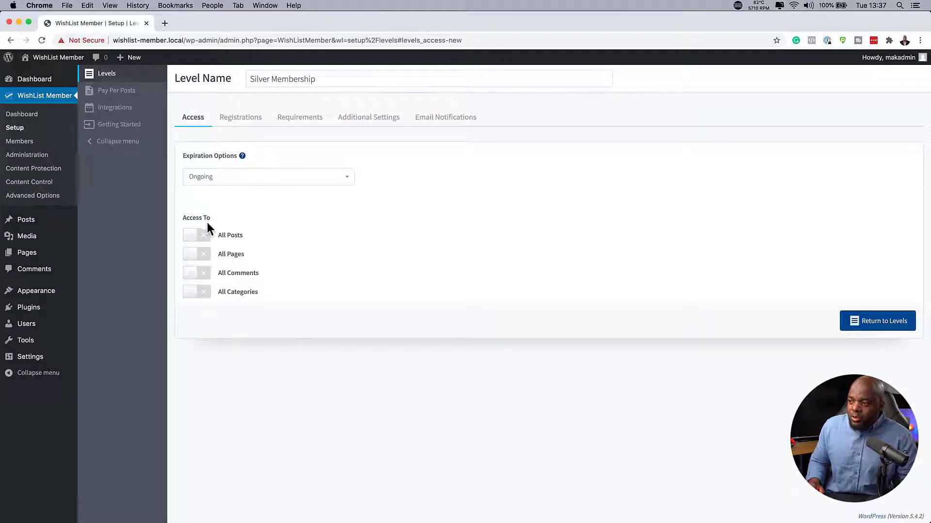
Examine the Silver Membership registration options, including the editable ending of the simple registration URL.
{"action": "left_click", "coordinate": [237, 122]}
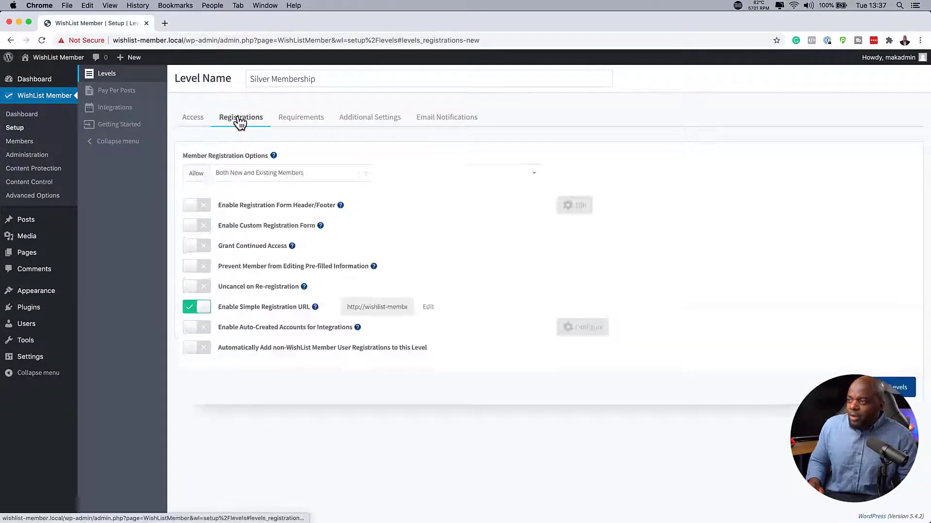
{"action": "left_click", "coordinate": [364, 306]}
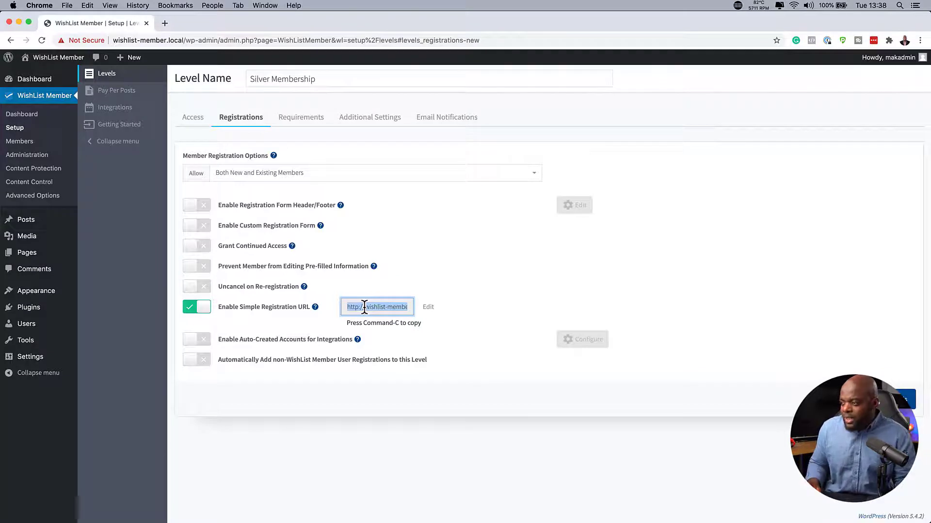
{"action": "left_click", "coordinate": [429, 308]}
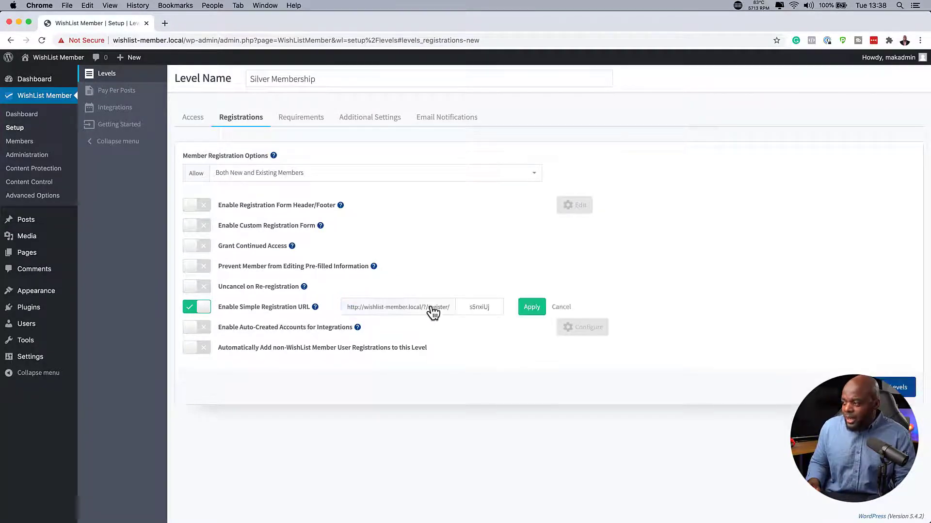
{"action": "left_click_drag", "start_coordinate": [470, 309], "coordinate": [500, 307]}
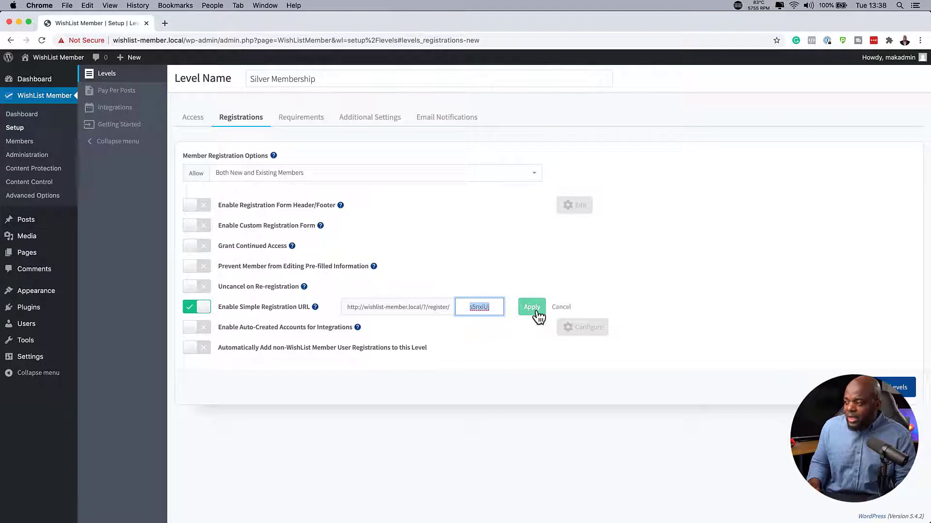
{"action": "left_click", "coordinate": [437, 278]}
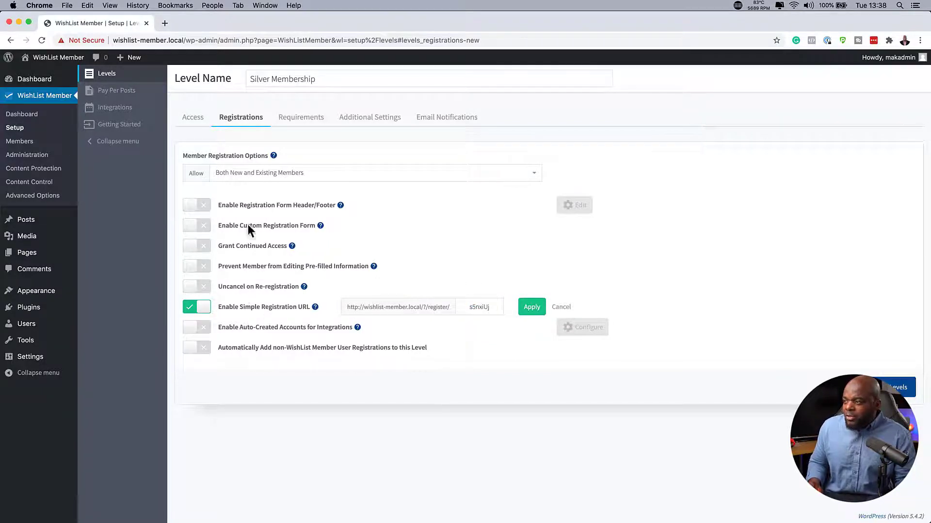
Review the Silver Membership requirements, additional settings and email notification options.
{"action": "left_click", "coordinate": [306, 118]}
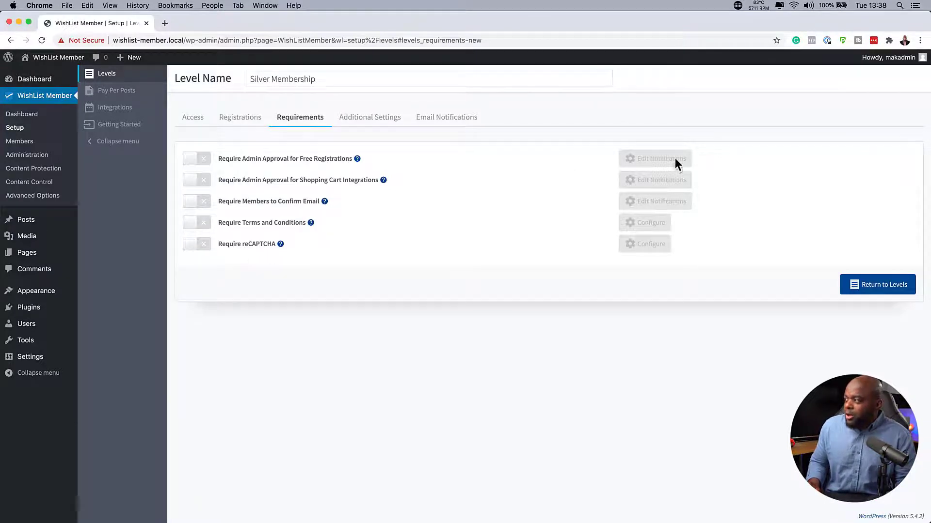
{"action": "left_click", "coordinate": [374, 121]}
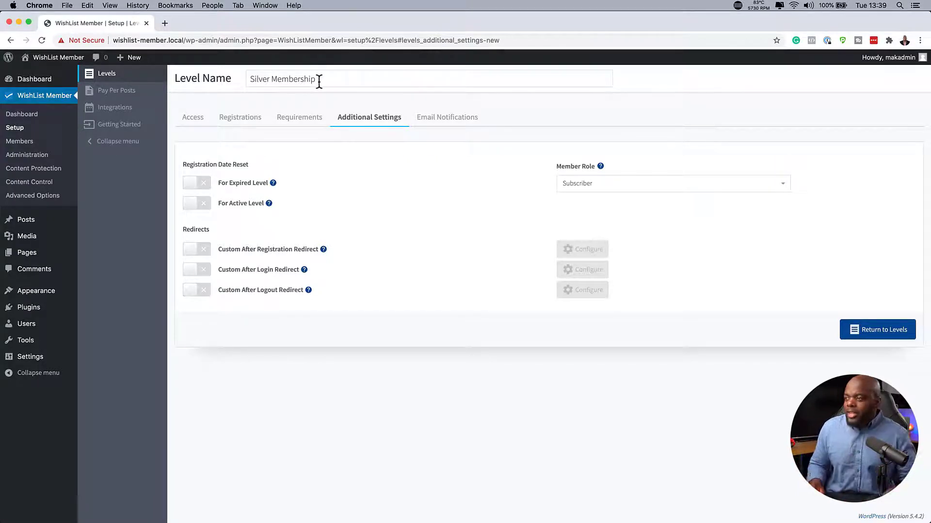
{"action": "left_click", "coordinate": [463, 121]}
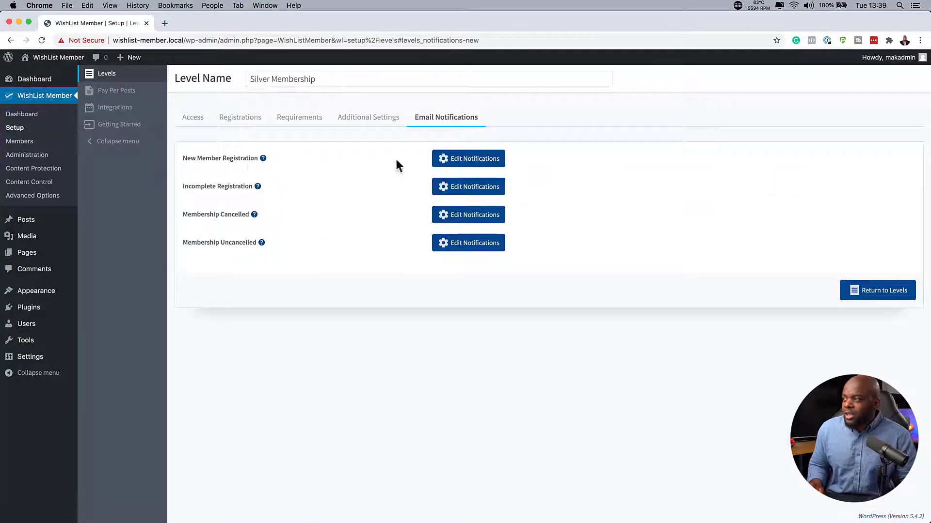
View the full new member registration email in an enlarged message editor and close it without changes.
{"action": "left_click", "coordinate": [443, 159]}
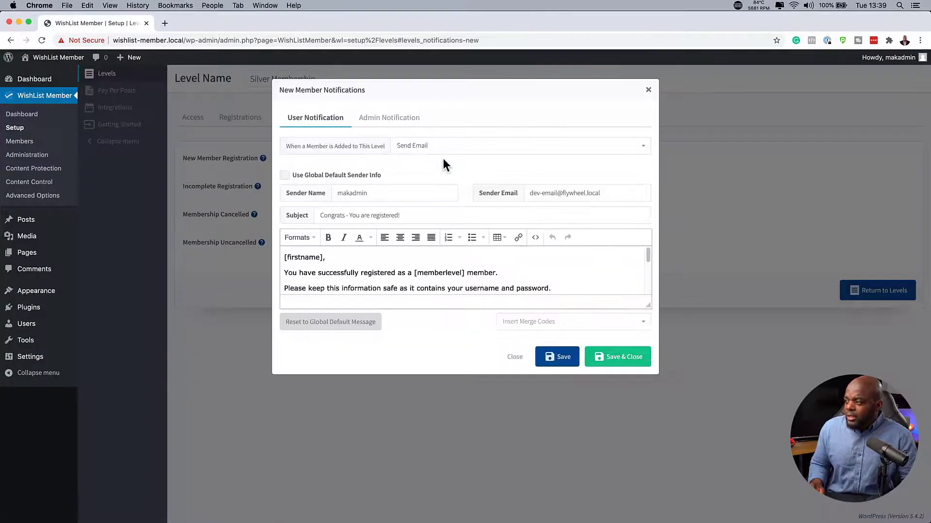
{"action": "left_click_drag", "start_coordinate": [648, 304], "coordinate": [633, 519]}
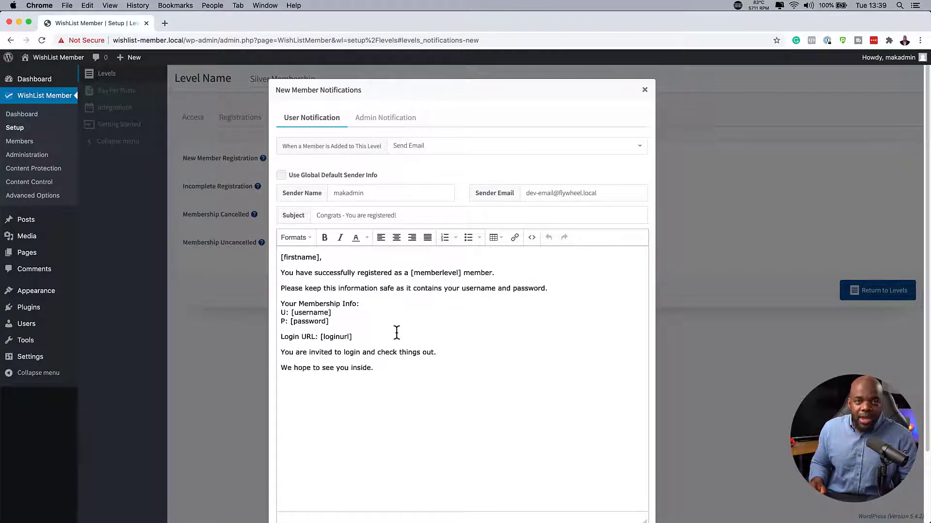
{"action": "left_click", "coordinate": [645, 90]}
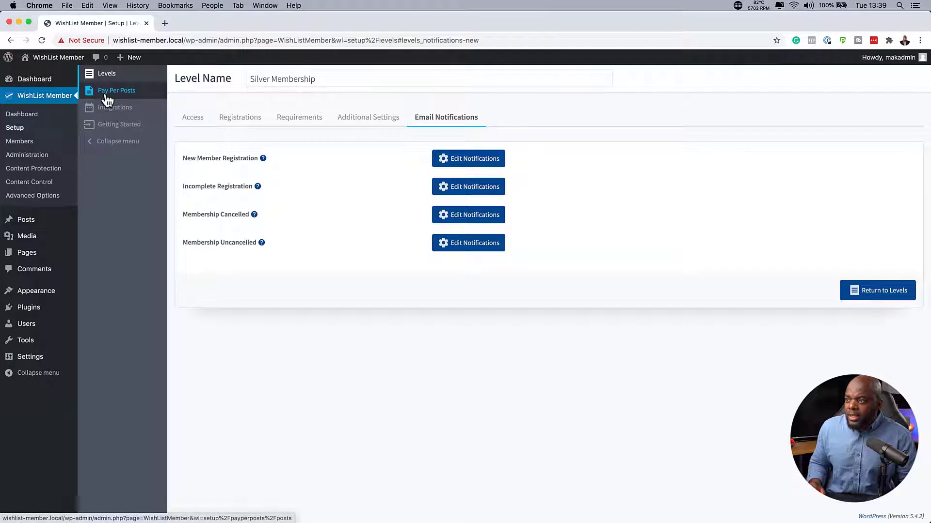
Deactivate the Stripe payment provider integration.
{"action": "left_click", "coordinate": [106, 111]}
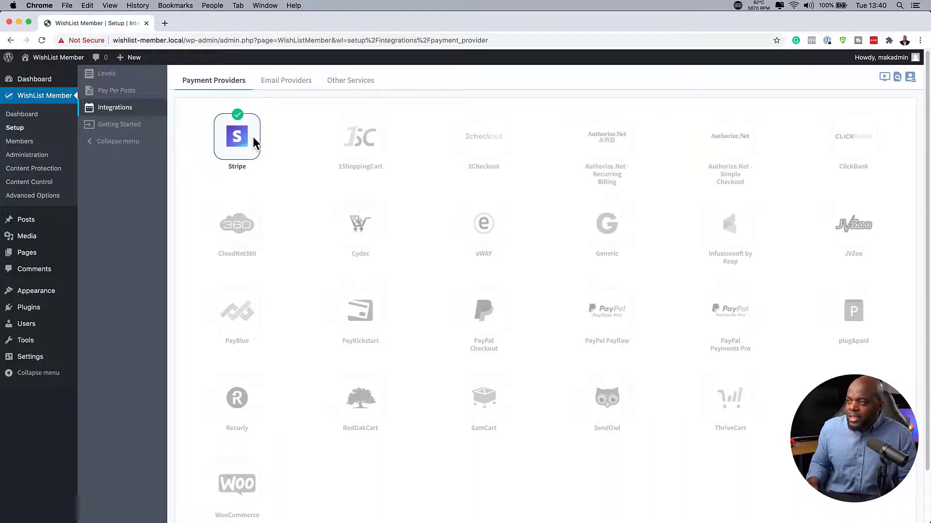
{"action": "left_click", "coordinate": [239, 136]}
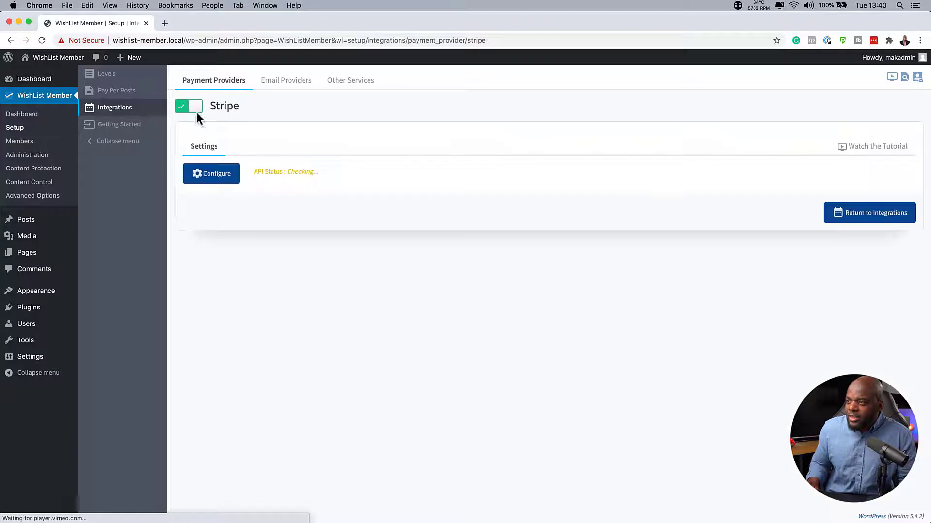
{"action": "left_click", "coordinate": [185, 107]}
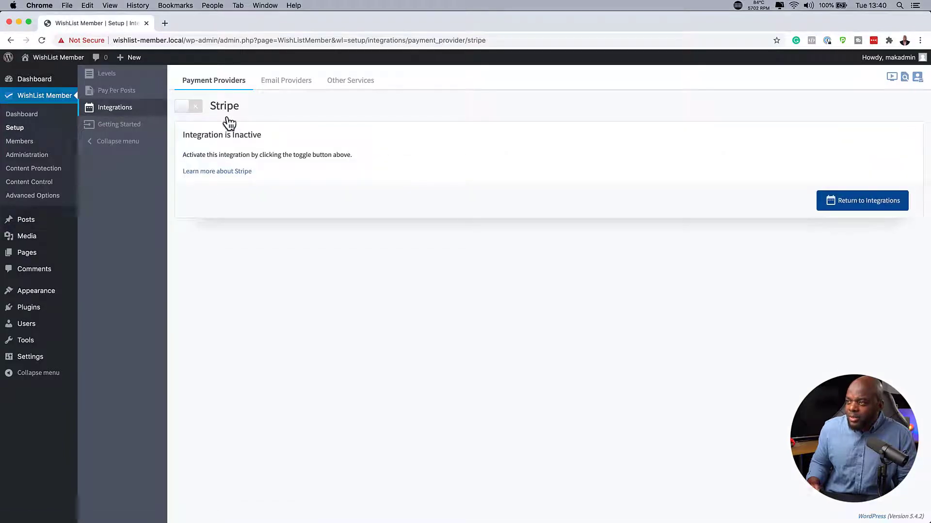
Return to the payment provider integrations and look through the available providers.
{"action": "left_click", "coordinate": [221, 84]}
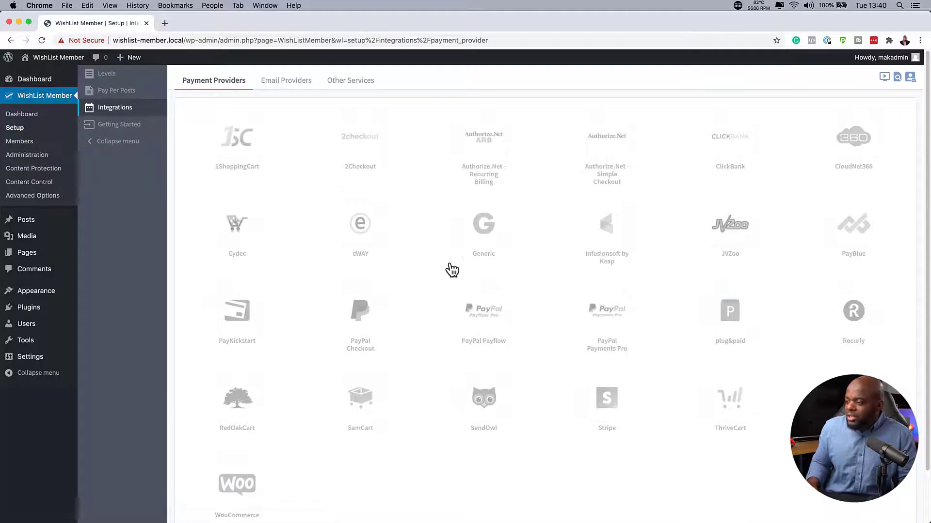
{"action": "scroll", "coordinate": [449, 260], "scroll_direction": "down", "scroll_amount": 1}
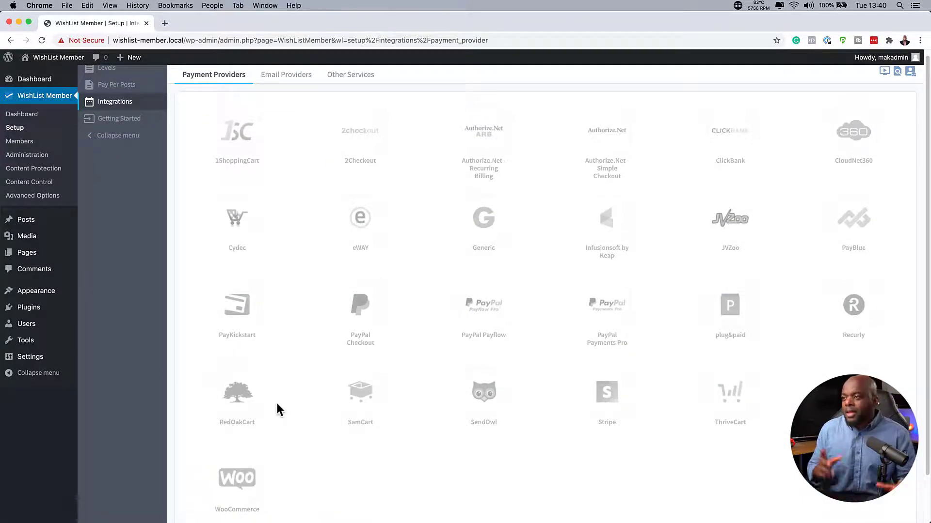
{"action": "scroll", "coordinate": [325, 337], "scroll_direction": "up", "scroll_amount": 1}
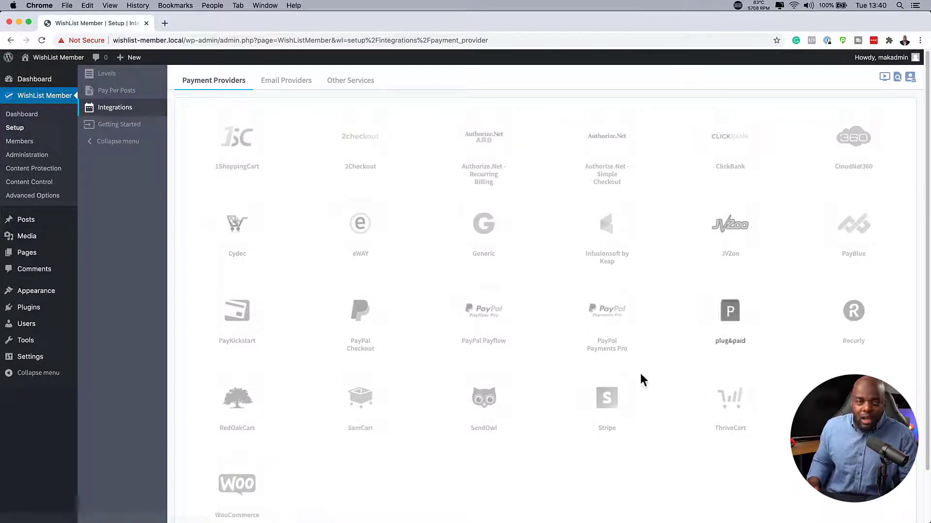
Activate the WooCommerce payment provider integration.
{"action": "scroll", "coordinate": [434, 433], "scroll_direction": "down", "scroll_amount": 3}
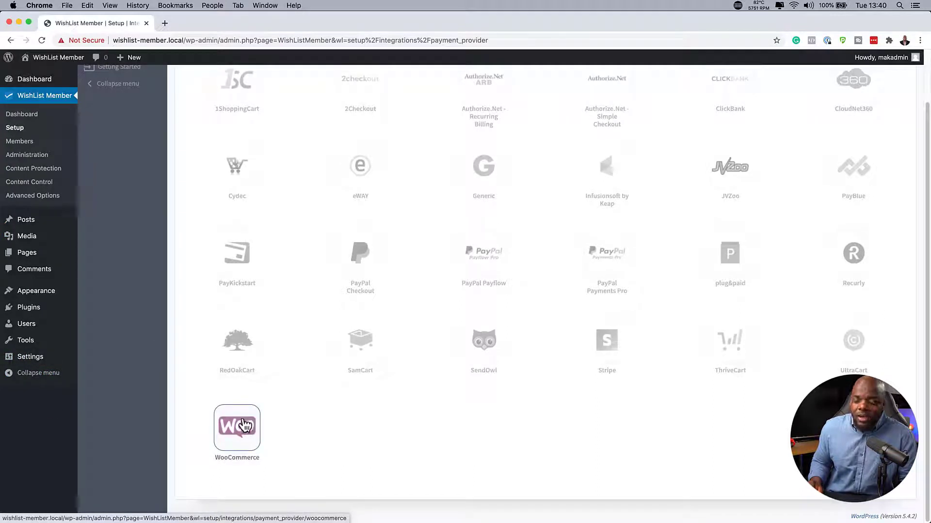
{"action": "left_click", "coordinate": [237, 429]}
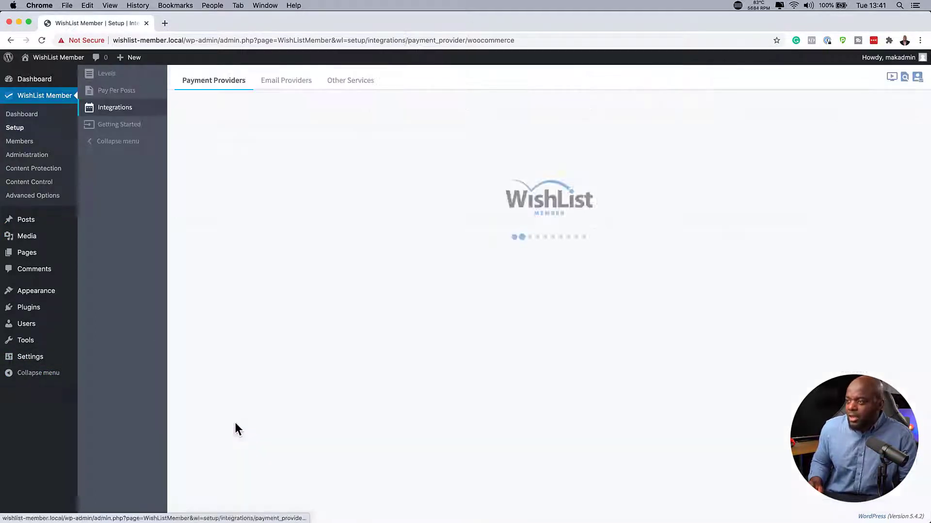
{"action": "left_click", "coordinate": [196, 109]}
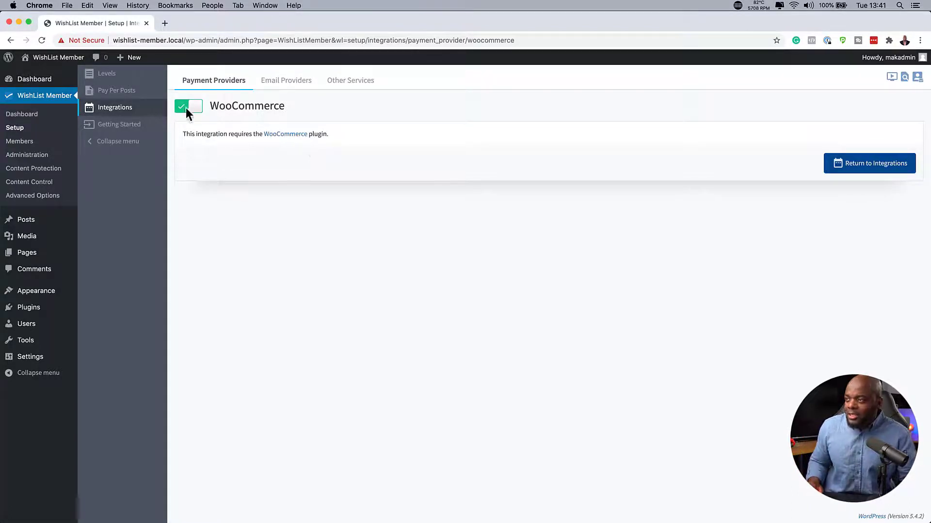
Activate the ConvertKit email provider integration and view its API configuration without entering a secret.
{"action": "left_click", "coordinate": [294, 80]}
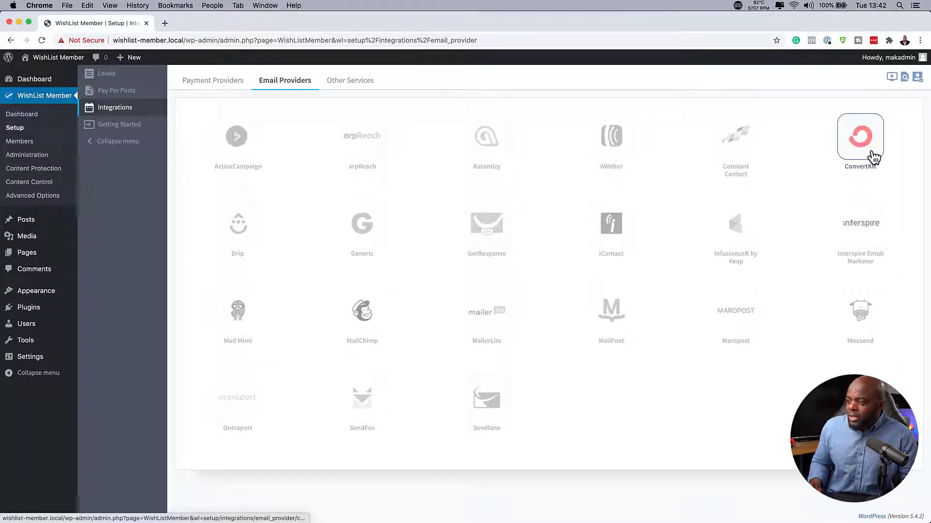
{"action": "left_click", "coordinate": [872, 157]}
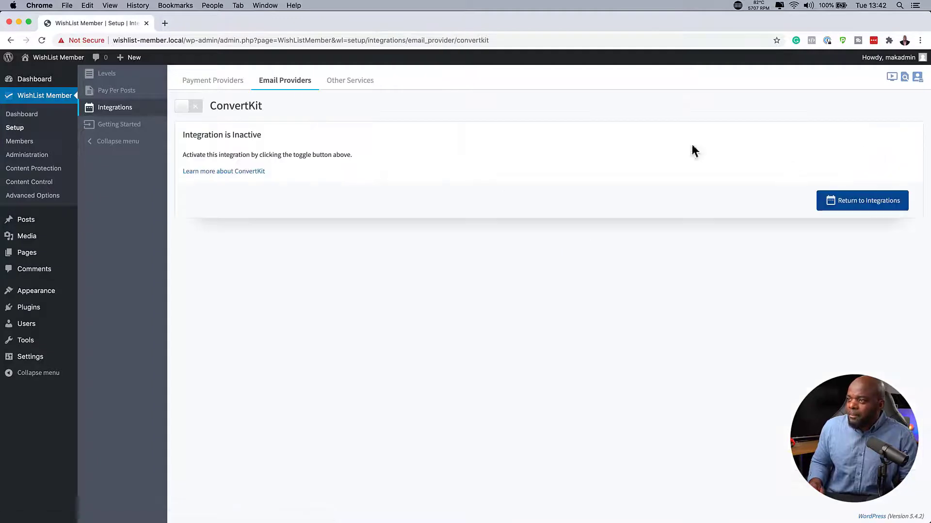
{"action": "left_click", "coordinate": [194, 107]}
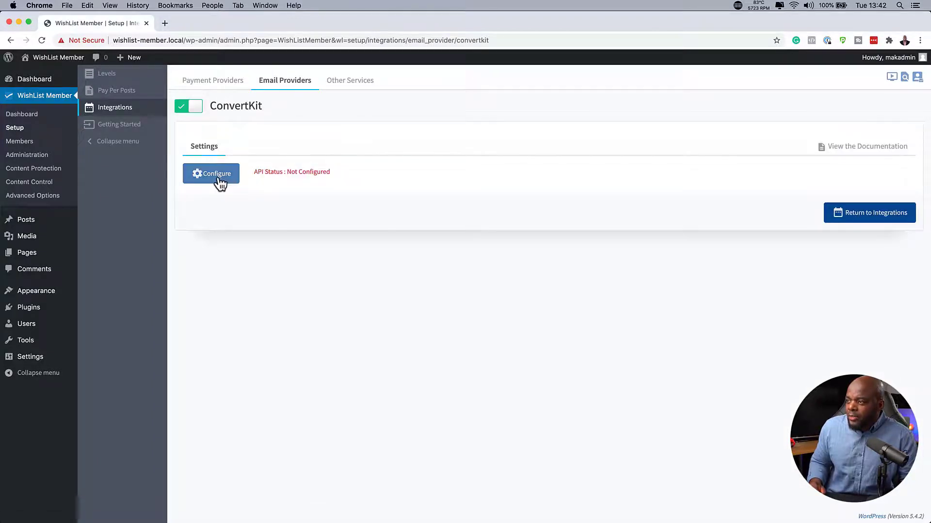
{"action": "left_click", "coordinate": [219, 179]}
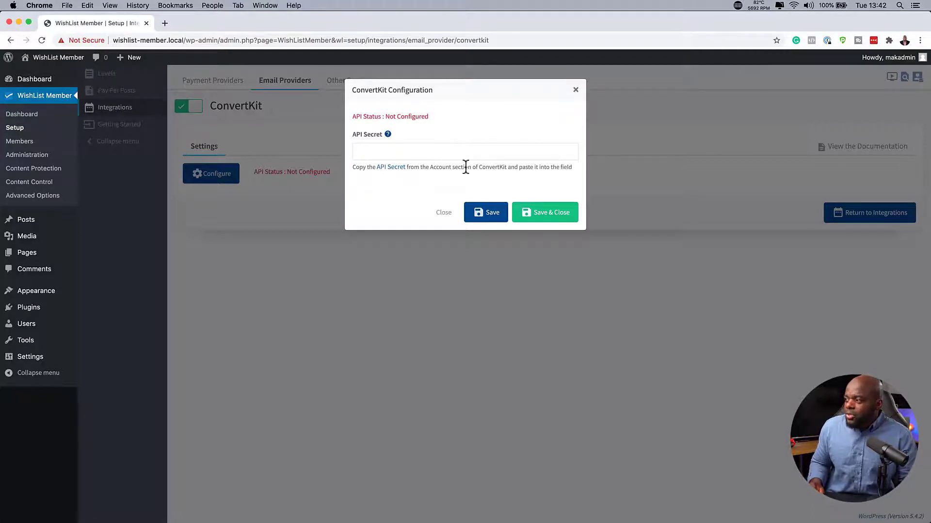
{"action": "left_click", "coordinate": [576, 90]}
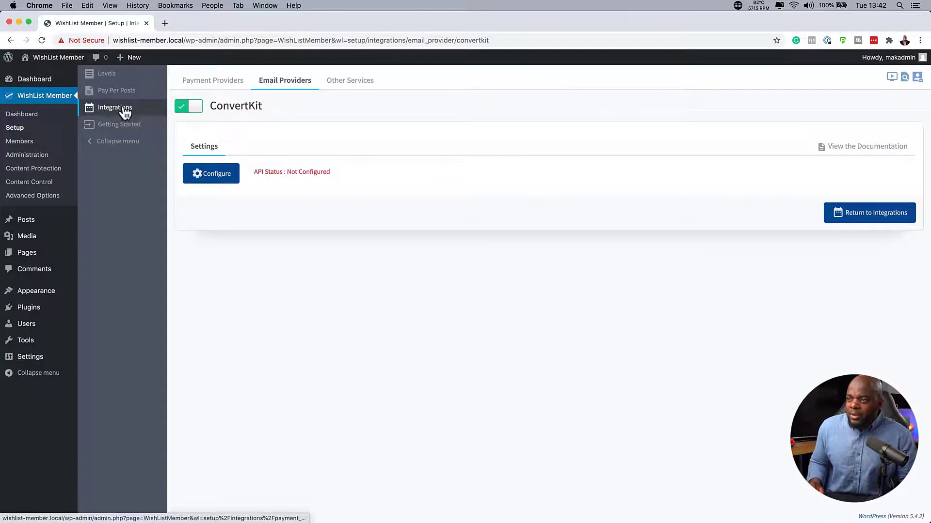
Add the existing administrator account to the Gold Membership level and view its member details without changes.
{"action": "left_click", "coordinate": [30, 146]}
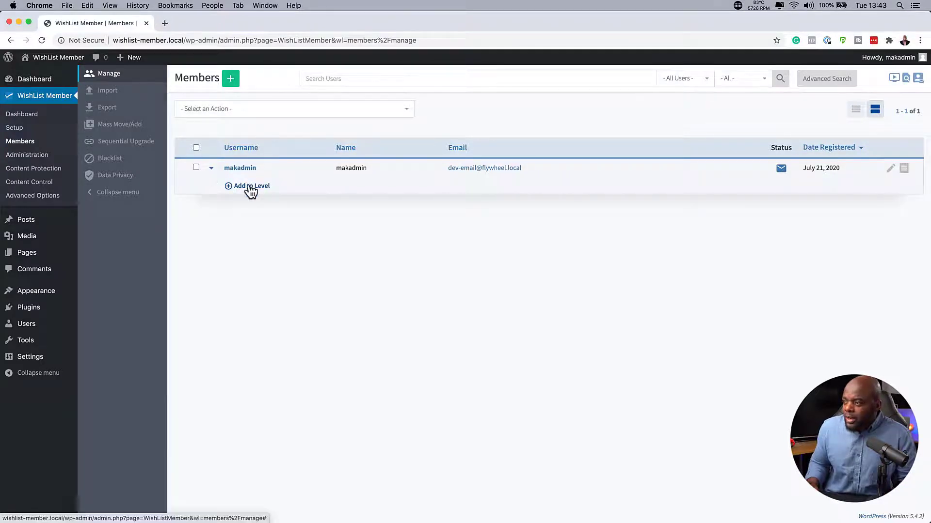
{"action": "left_click", "coordinate": [251, 187]}
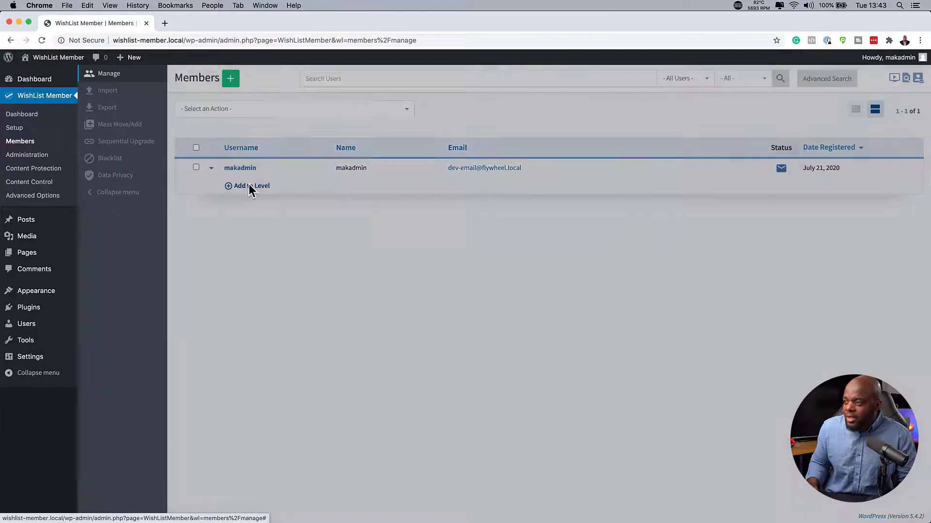
{"action": "left_click", "coordinate": [323, 132]}
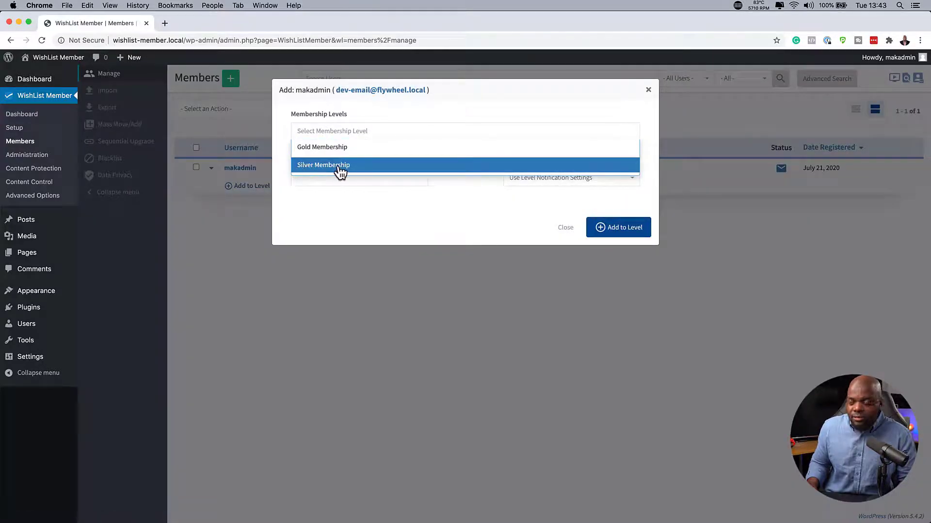
{"action": "left_click", "coordinate": [335, 147]}
{"action": "left_click", "coordinate": [623, 227]}
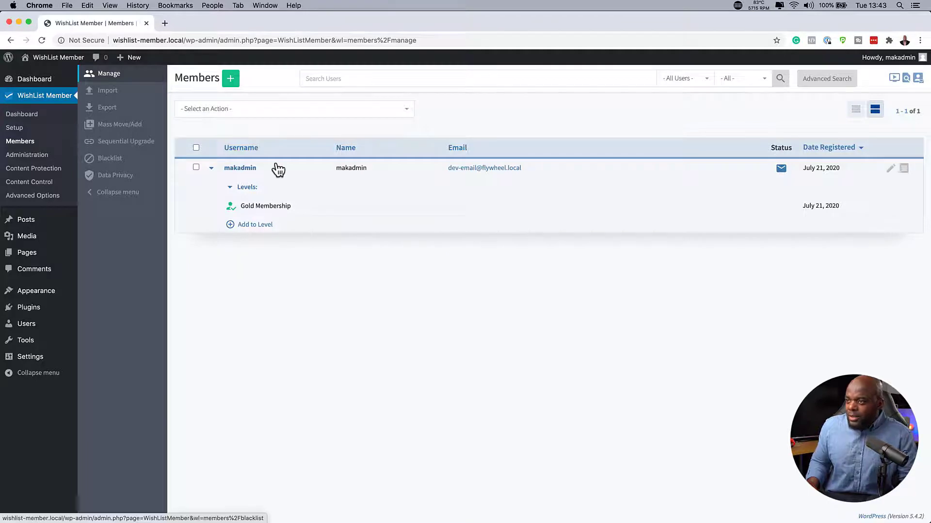
{"action": "left_click", "coordinate": [891, 169]}
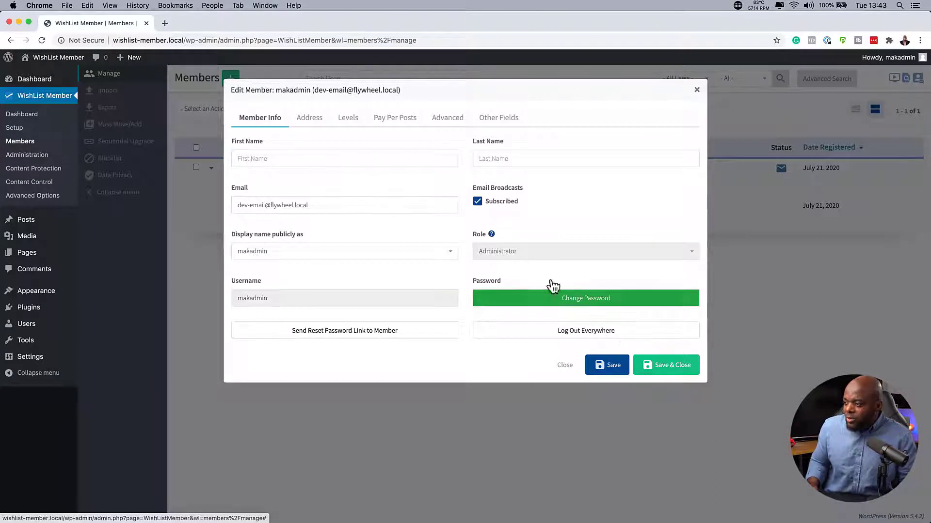
{"action": "left_click", "coordinate": [696, 90]}
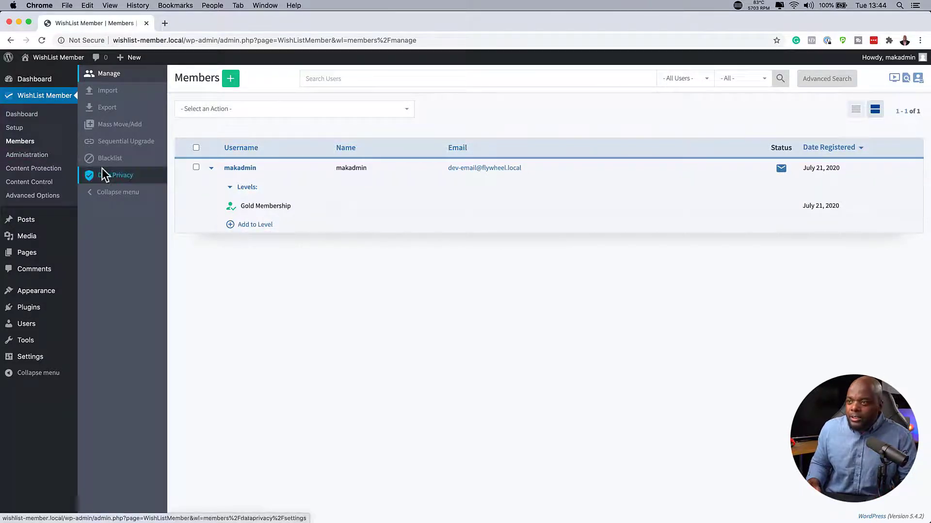
Set the Privacy Policy page's content protection to Protected and give the Gold Membership level access to it.
{"action": "left_click", "coordinate": [51, 170]}
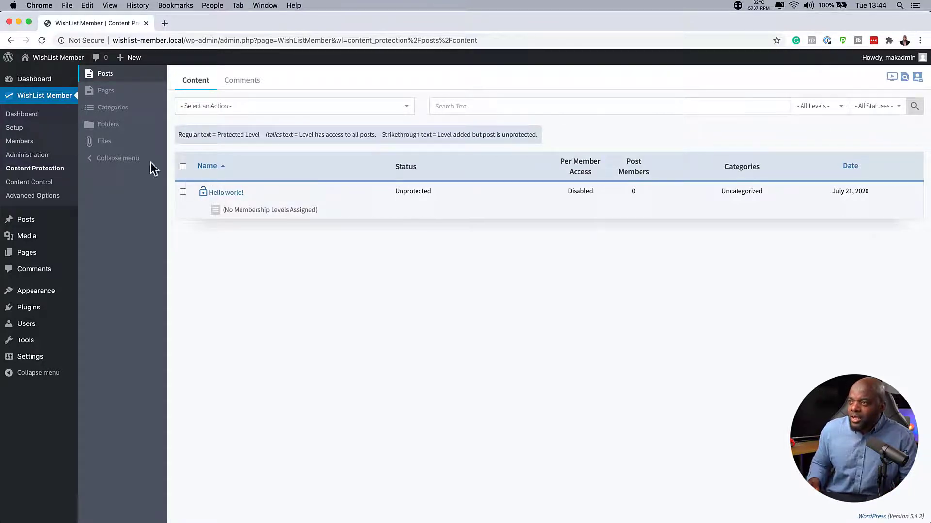
{"action": "left_click", "coordinate": [108, 91]}
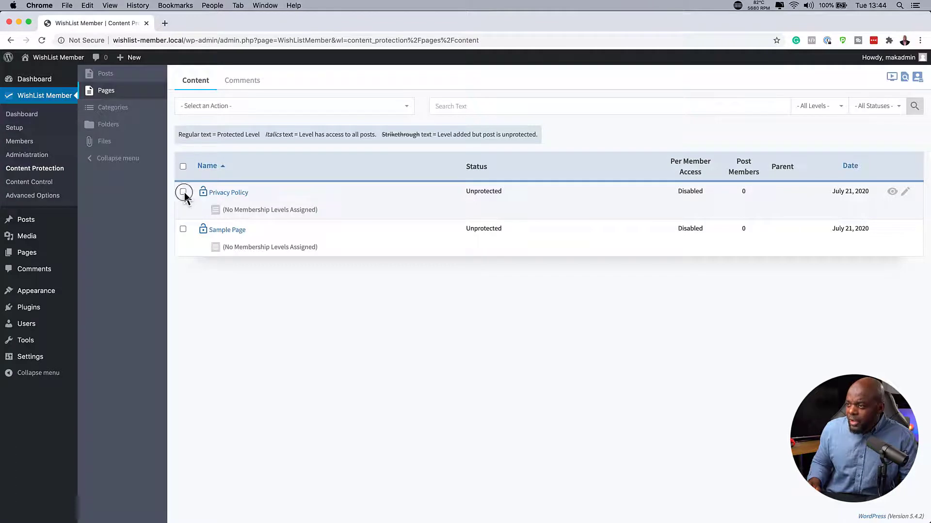
{"action": "left_click", "coordinate": [240, 193]}
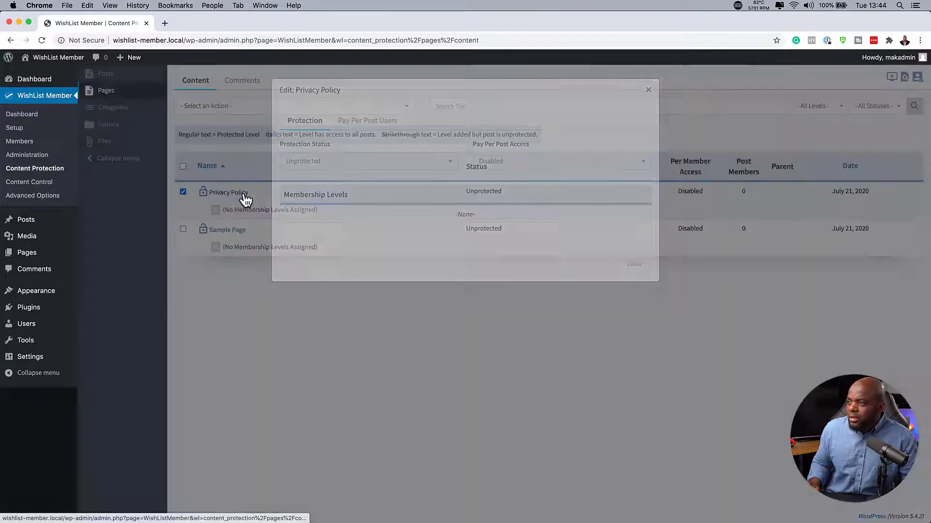
{"action": "left_click", "coordinate": [329, 166]}
{"action": "left_click", "coordinate": [328, 213]}
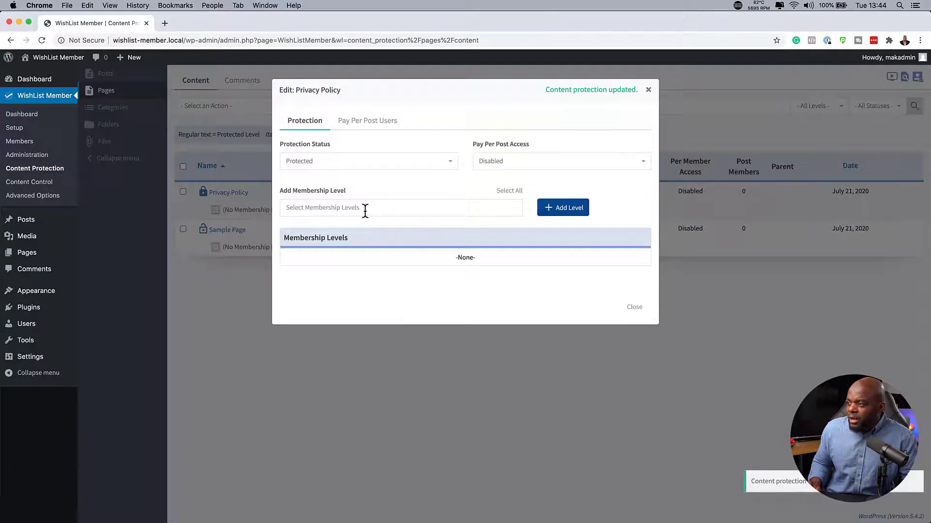
{"action": "left_click", "coordinate": [363, 208]}
{"action": "left_click", "coordinate": [358, 223]}
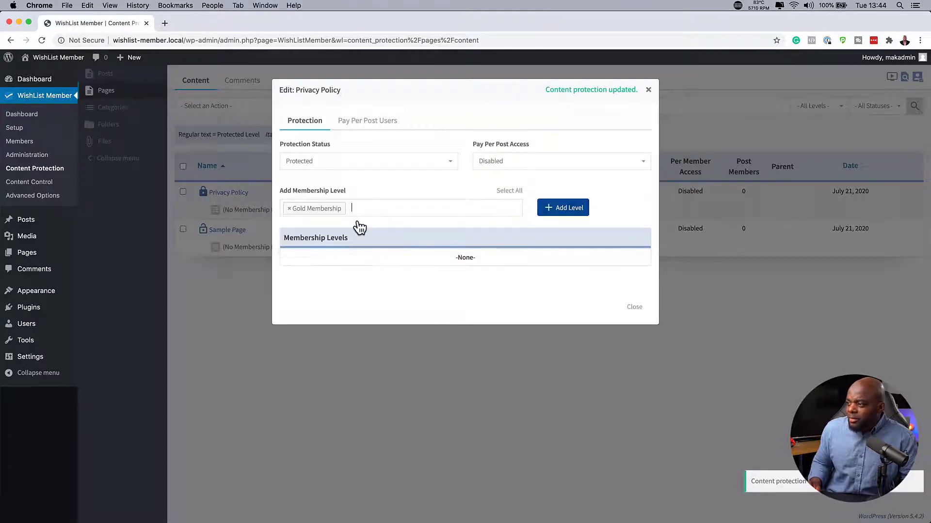
{"action": "left_click", "coordinate": [573, 214]}
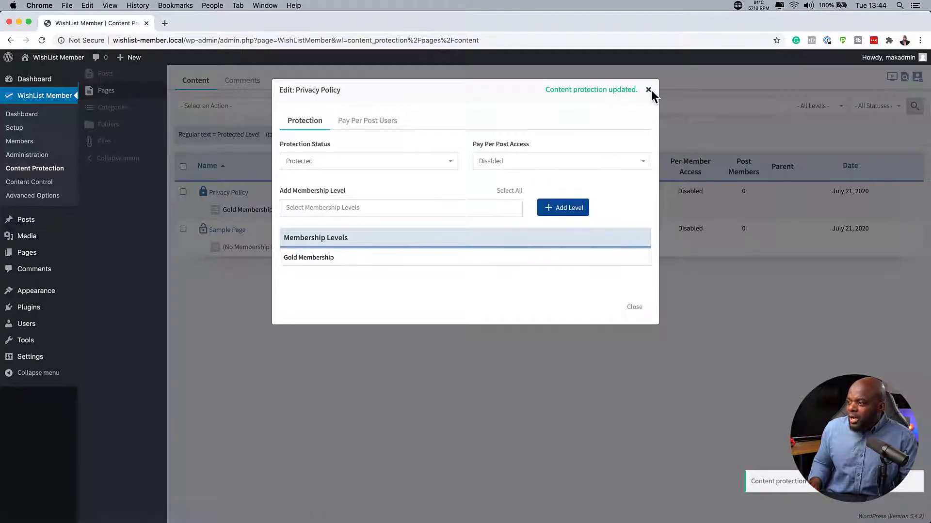
{"action": "left_click", "coordinate": [649, 91]}
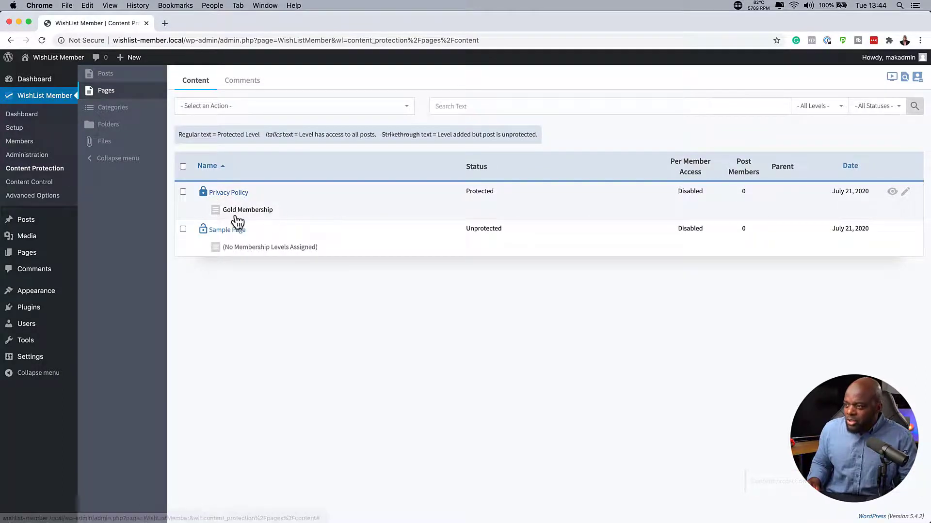
{"action": "left_click_drag", "start_coordinate": [224, 213], "coordinate": [287, 214]}
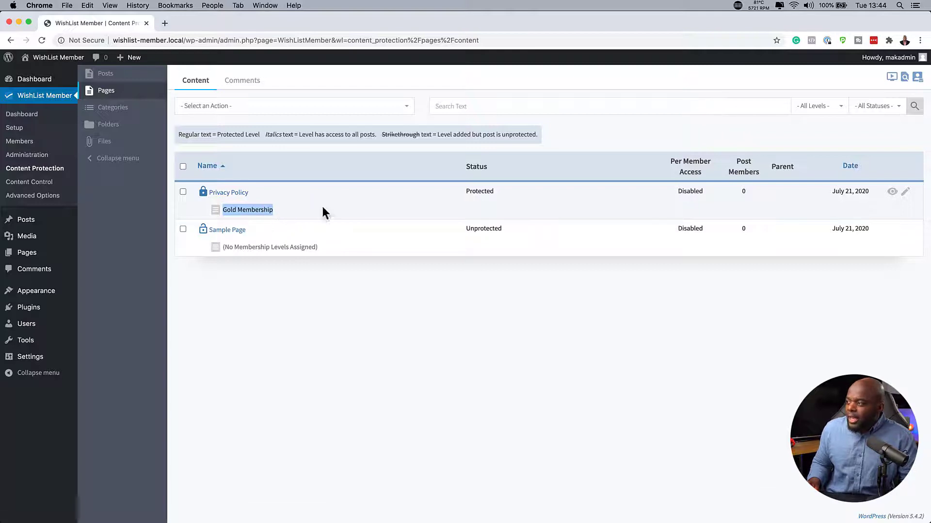
{"action": "left_click", "coordinate": [389, 199]}
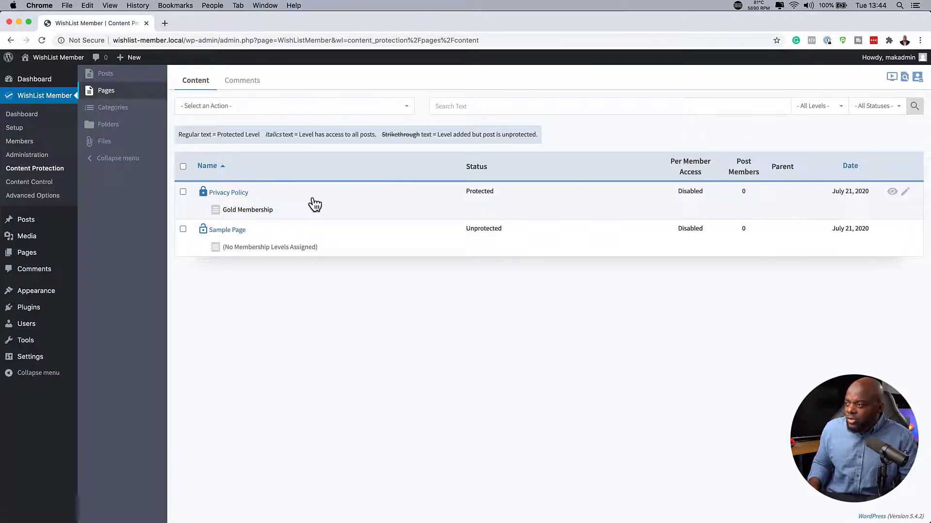
Replace the Gold Membership level with Silver Membership in the Privacy Policy page's content protection.
{"action": "left_click", "coordinate": [906, 196]}
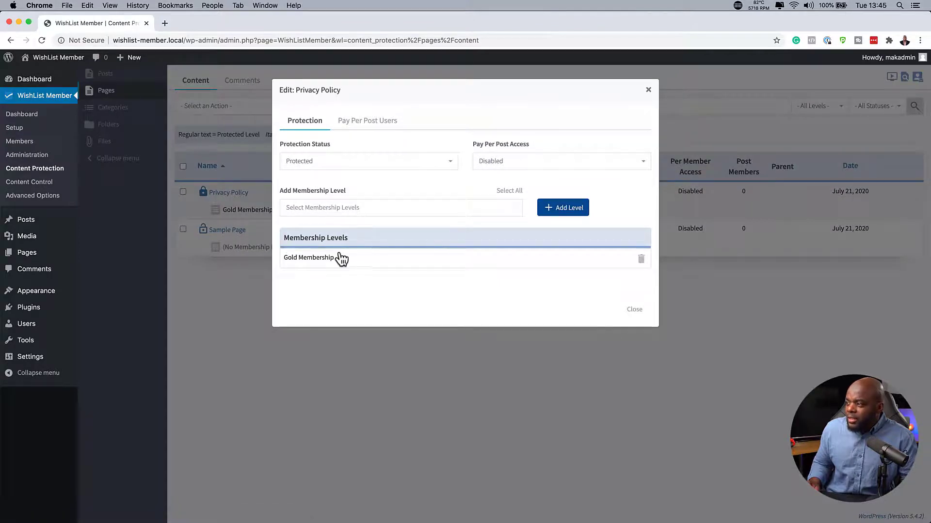
{"action": "left_click", "coordinate": [640, 261]}
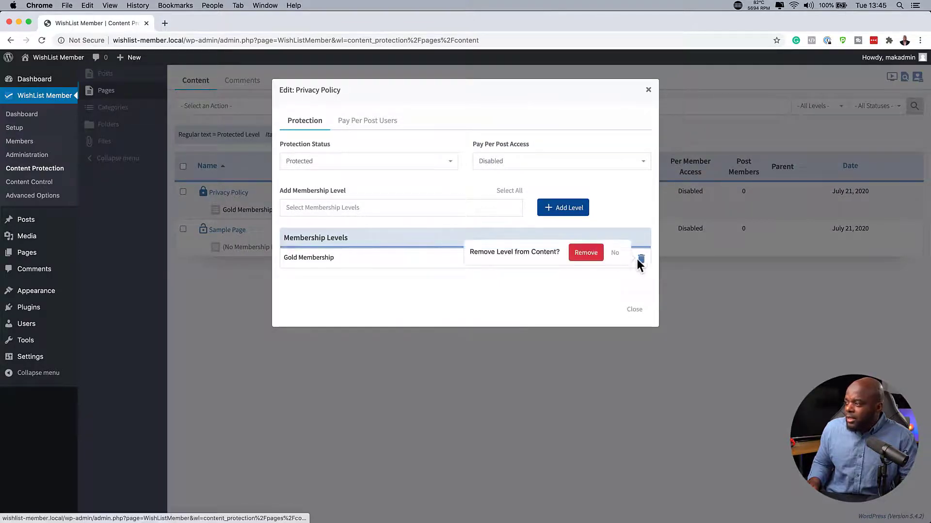
{"action": "left_click", "coordinate": [592, 255]}
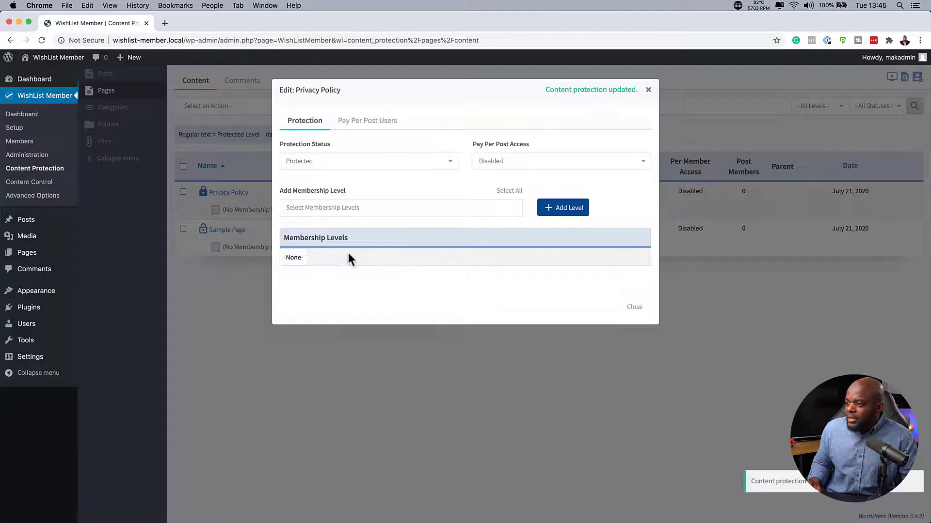
{"action": "left_click", "coordinate": [568, 208]}
{"action": "left_click", "coordinate": [397, 211]}
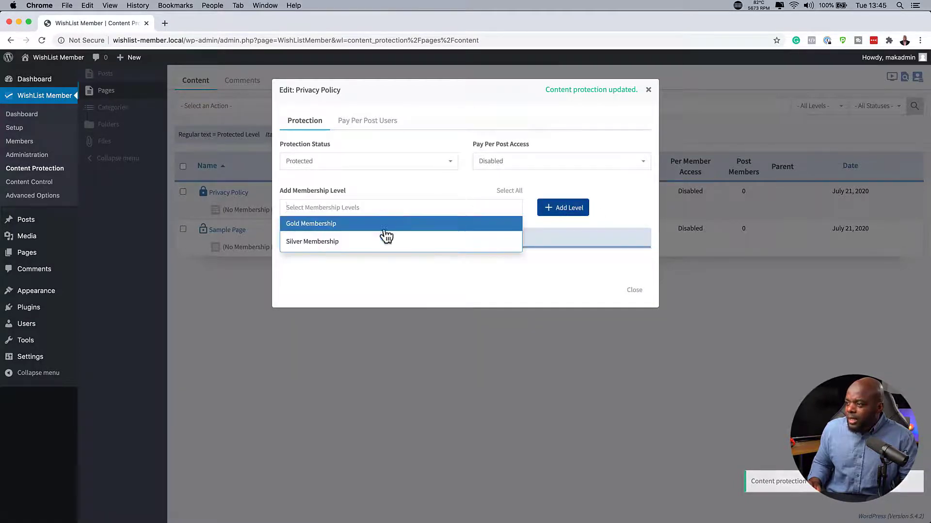
{"action": "left_click", "coordinate": [368, 248]}
{"action": "left_click", "coordinate": [563, 206]}
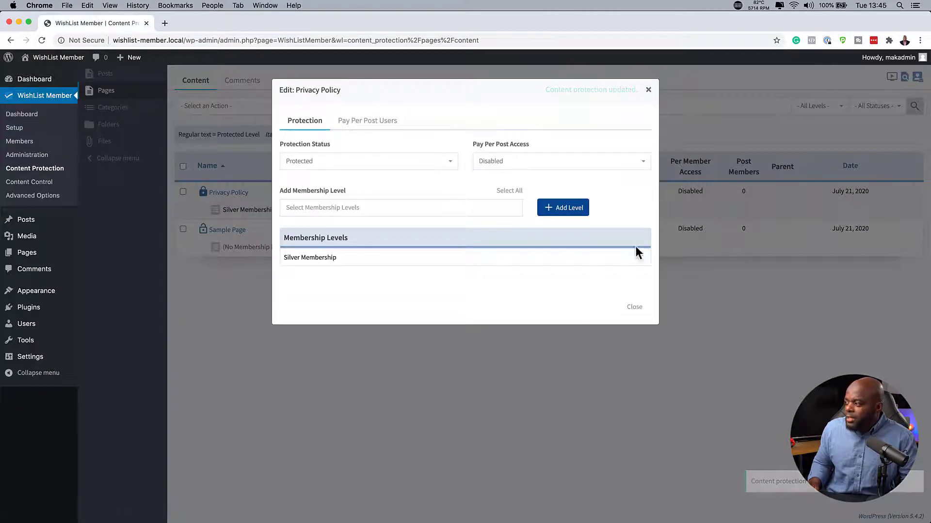
{"action": "left_click", "coordinate": [633, 306]}
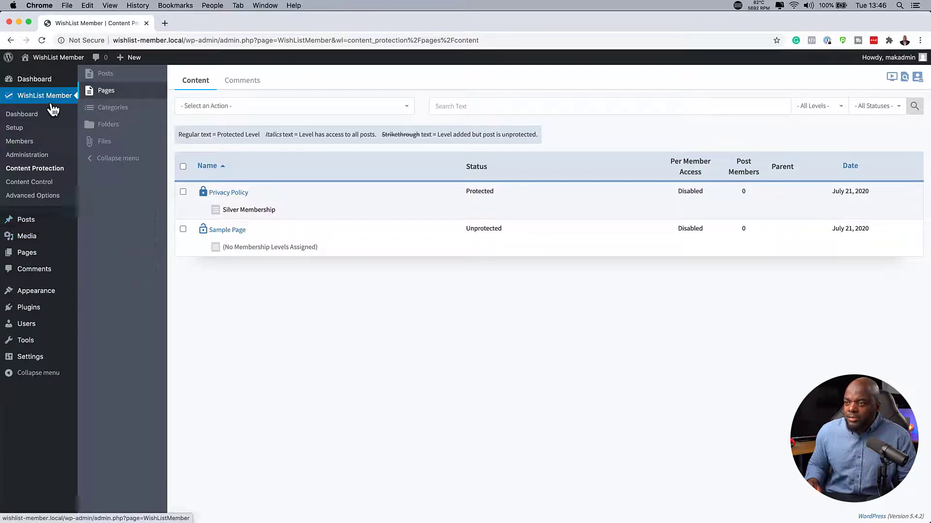
Open the Hello world! post for editing, set it to Protected and select Gold Membership as the level with access.
{"action": "left_click", "coordinate": [94, 224]}
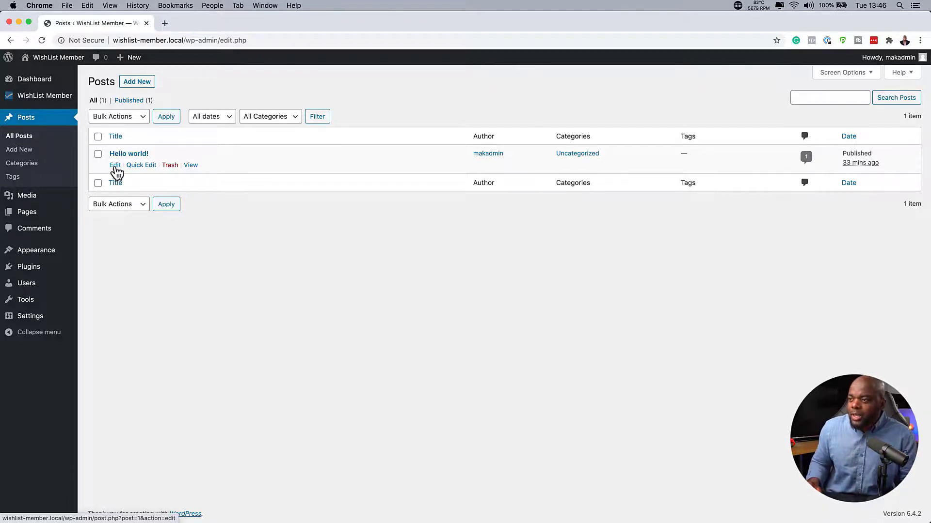
{"action": "left_click", "coordinate": [116, 165]}
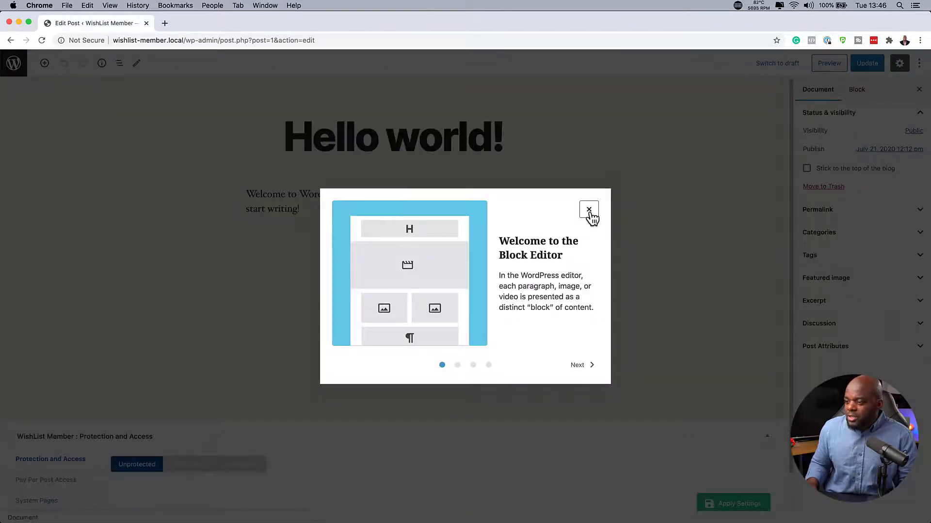
{"action": "left_click", "coordinate": [589, 209]}
{"action": "scroll", "coordinate": [191, 336], "scroll_direction": "down", "scroll_amount": 1}
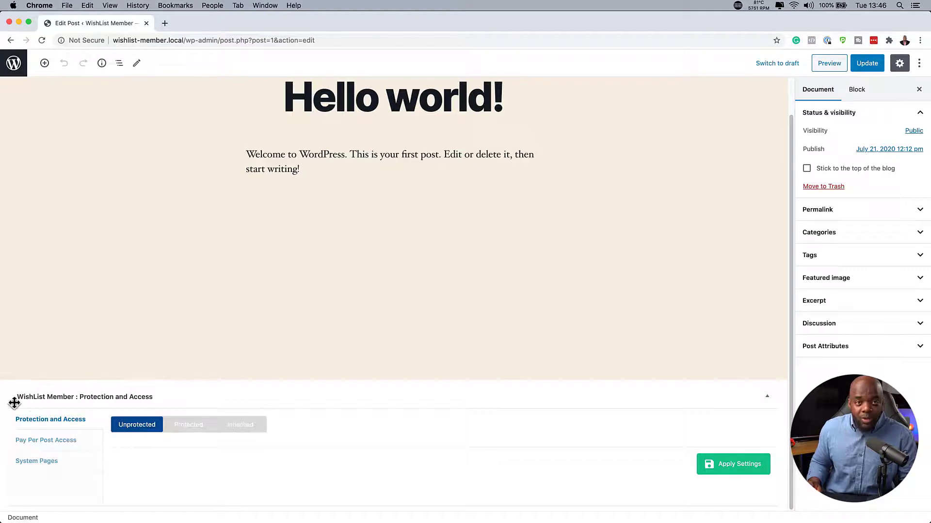
{"action": "left_click", "coordinate": [193, 429]}
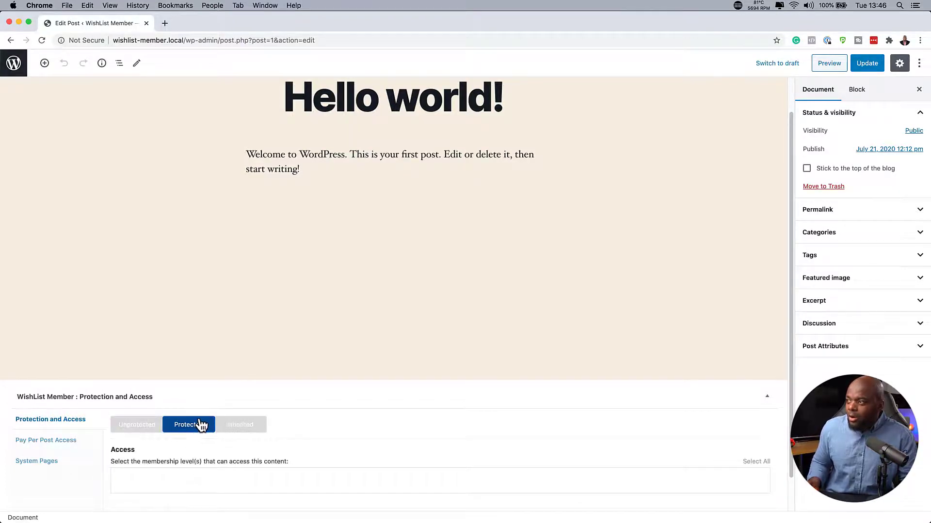
{"action": "left_click", "coordinate": [160, 479]}
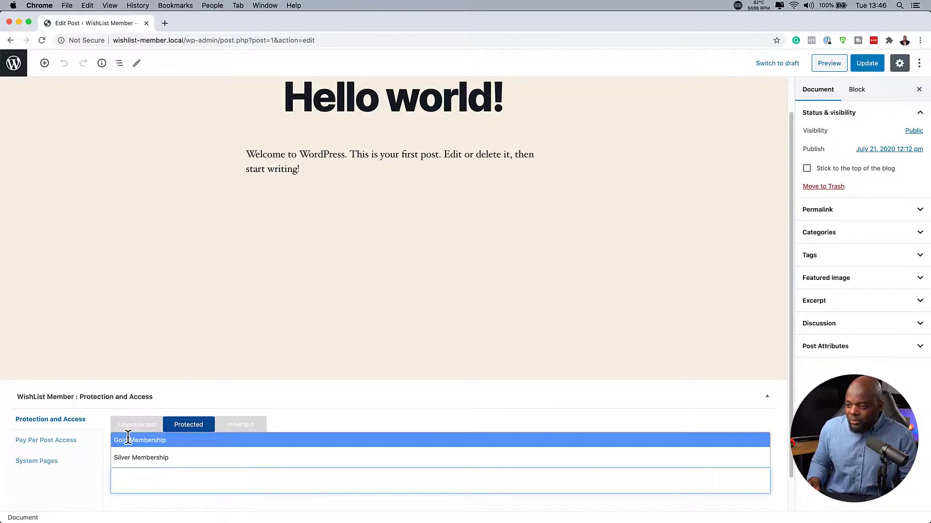
{"action": "left_click", "coordinate": [186, 444]}
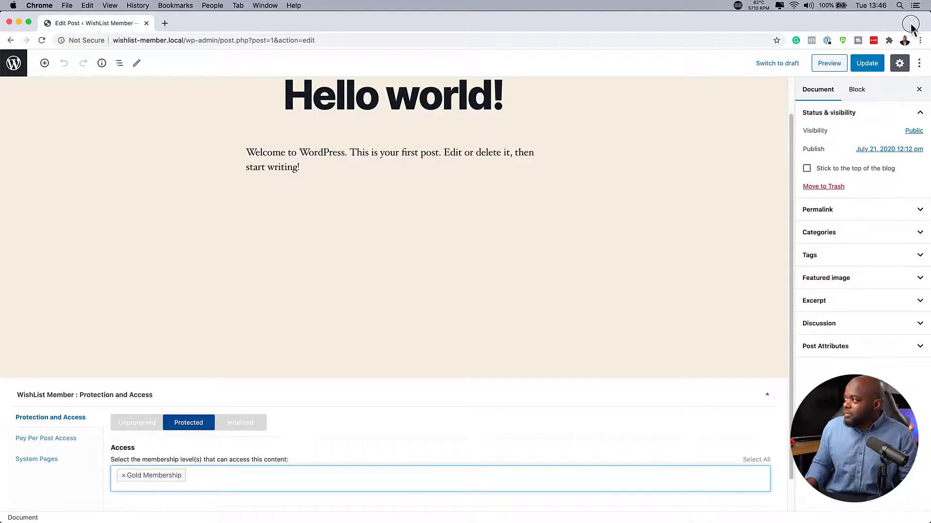
Save the Hello world! post with its protection settings and return to the posts list.
{"action": "left_click", "coordinate": [867, 64]}
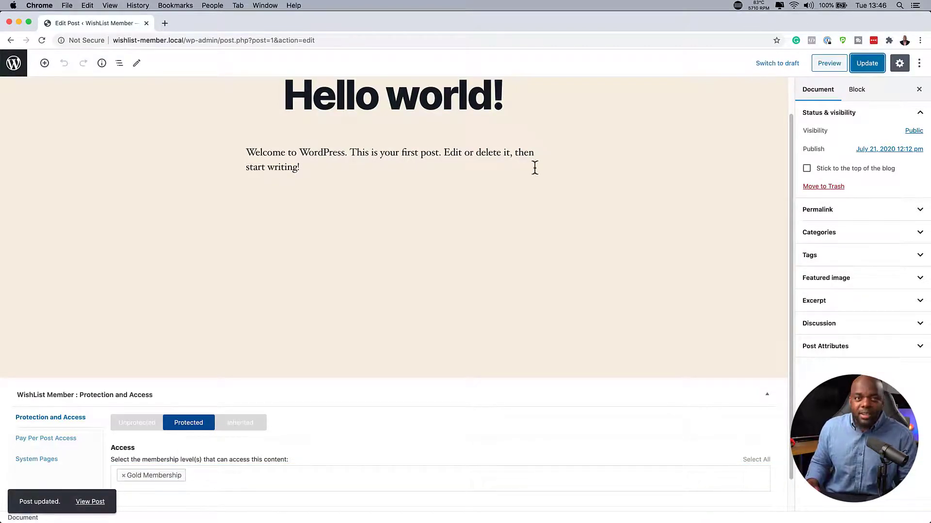
{"action": "left_click", "coordinate": [14, 64]}
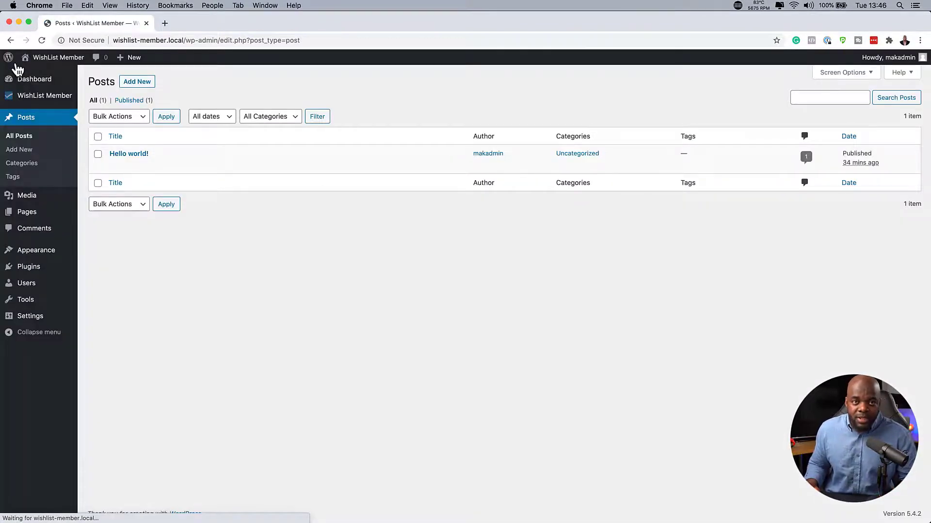
{"action": "mouse_move", "coordinate": [15, 63]}
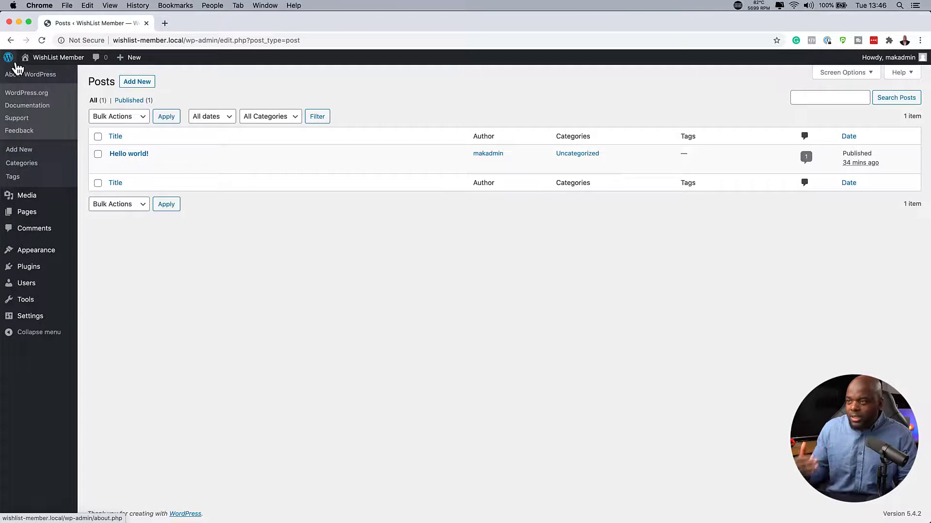
Add a protected post category with Learning Video Production as both its name and slug.
{"action": "left_click", "coordinate": [34, 168]}
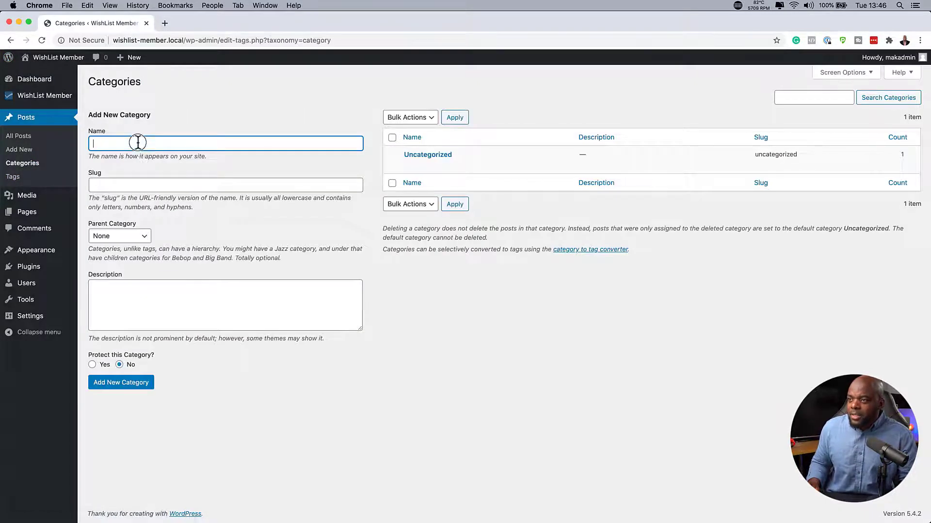
{"action": "left_click", "coordinate": [138, 143]}
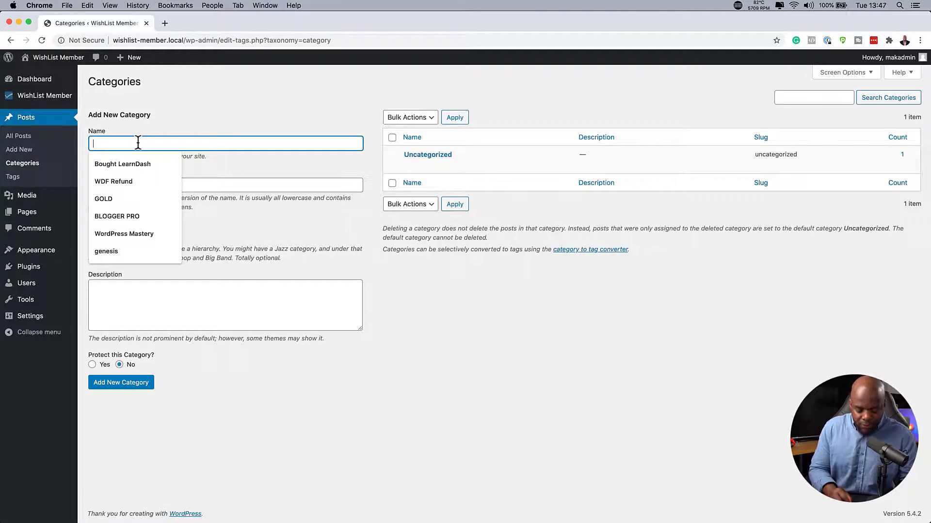
{"action": "type", "text": "Learning "}
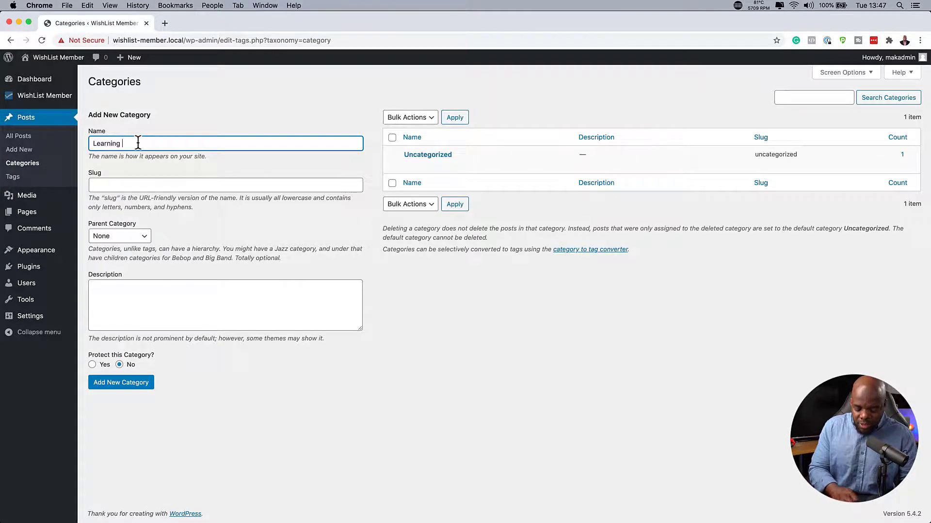
{"action": "type", "text": "Video Production"}
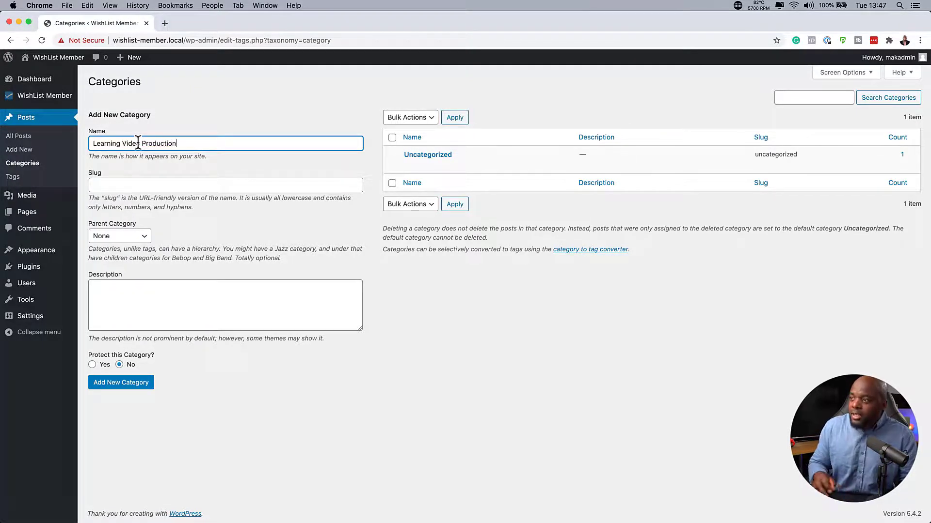
{"action": "key", "text": "shift+alt+Left"}
{"action": "key", "text": "shift+alt+Left"}
{"action": "key", "text": "shift+alt+Left"}
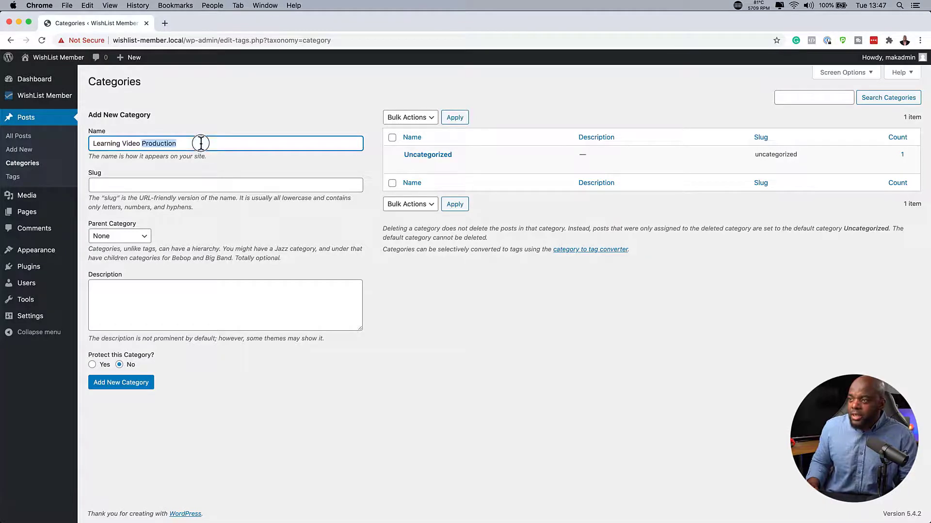
{"action": "key", "text": "super+c"}
{"action": "left_click", "coordinate": [160, 186]}
{"action": "key", "text": "super+v"}
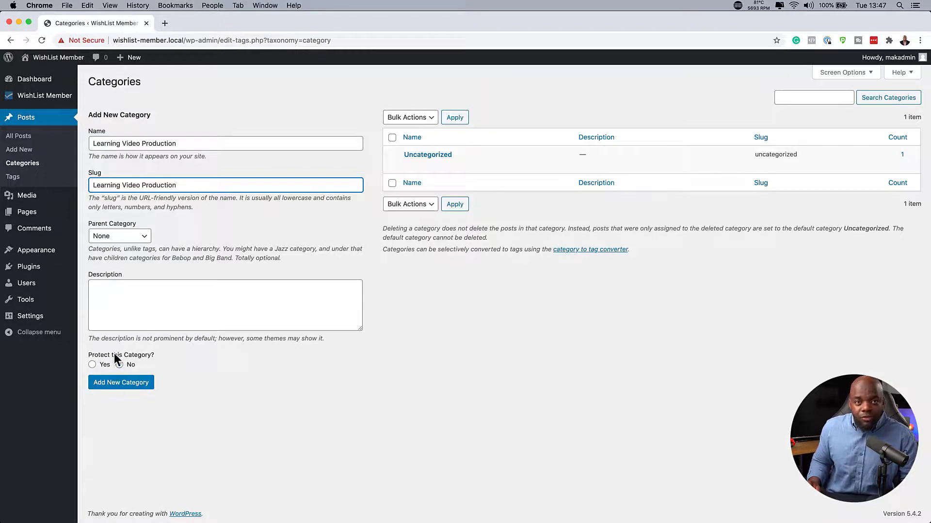
{"action": "left_click", "coordinate": [92, 365]}
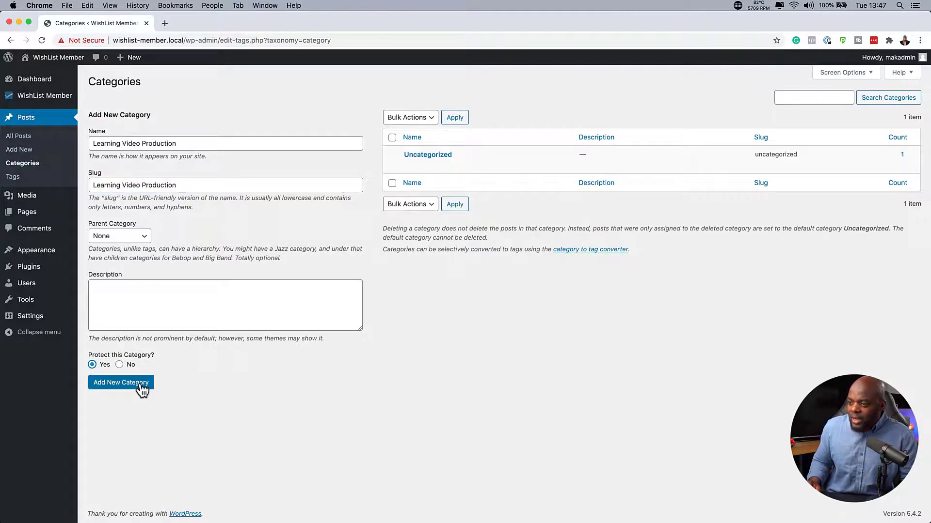
{"action": "left_click", "coordinate": [142, 390]}
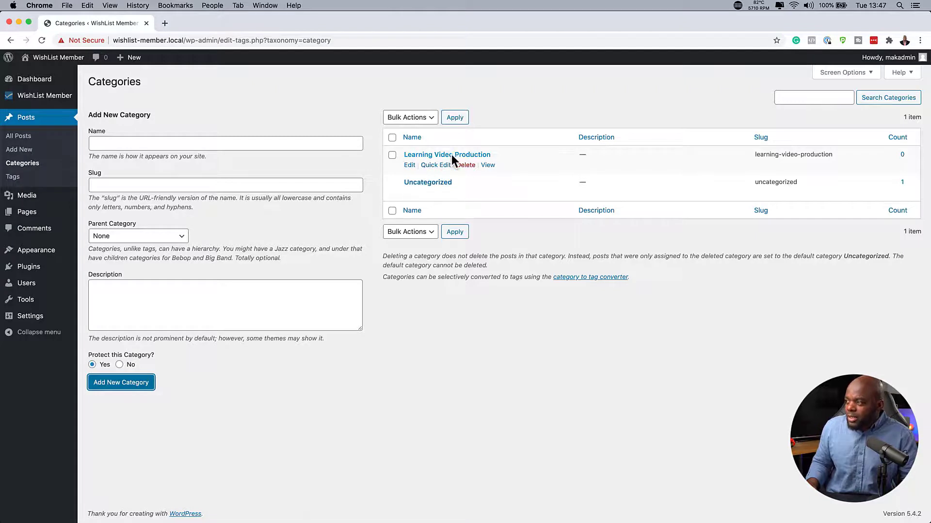
Check the Learning Video Production category's protection option and review the categories in WishList Member's content protection.
{"action": "left_click", "coordinate": [411, 165]}
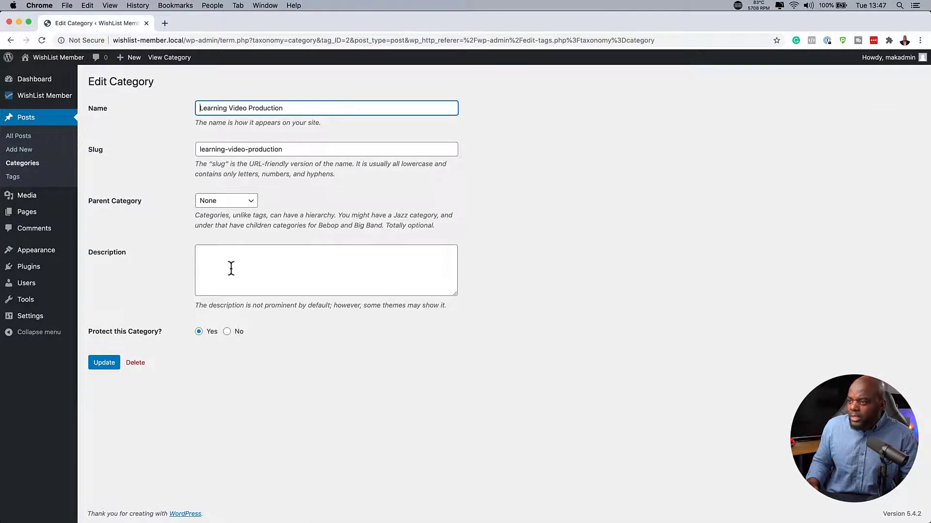
{"action": "left_click", "coordinate": [248, 253]}
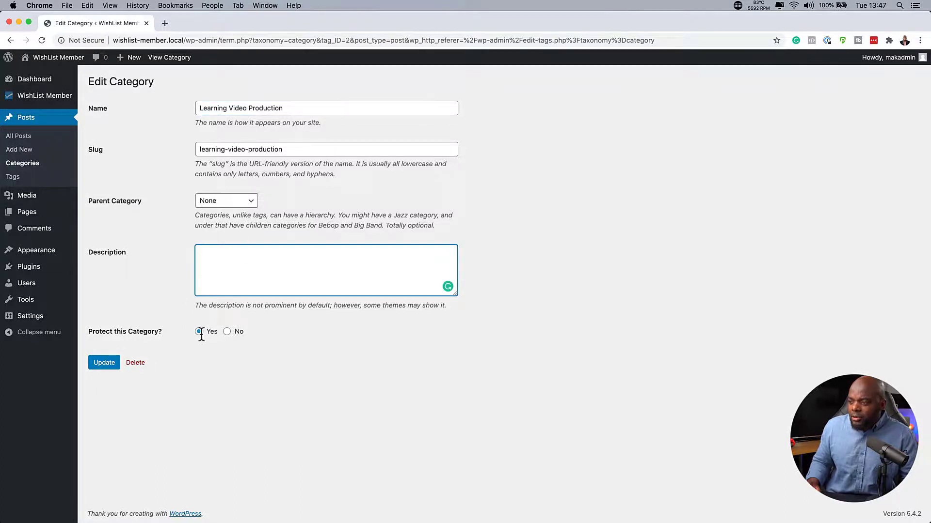
{"action": "left_click_drag", "start_coordinate": [87, 333], "coordinate": [163, 333]}
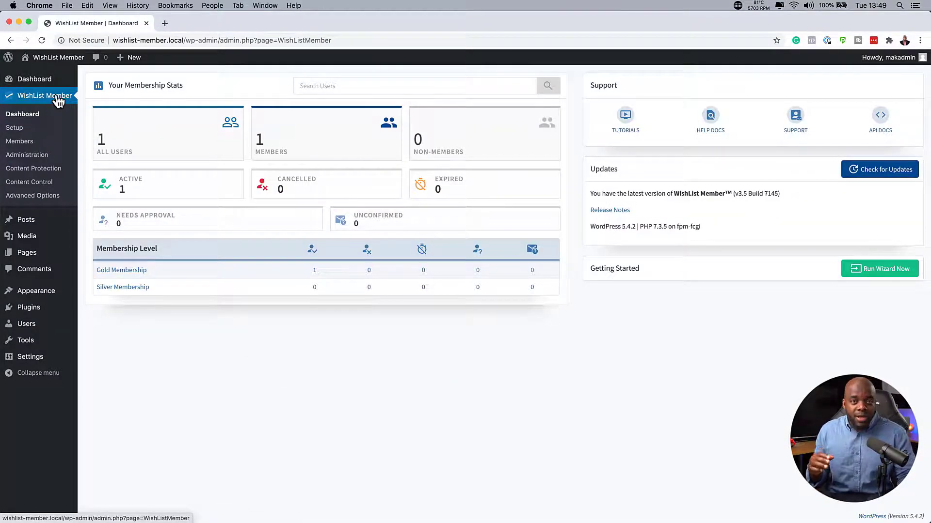
{"action": "left_click", "coordinate": [51, 170]}
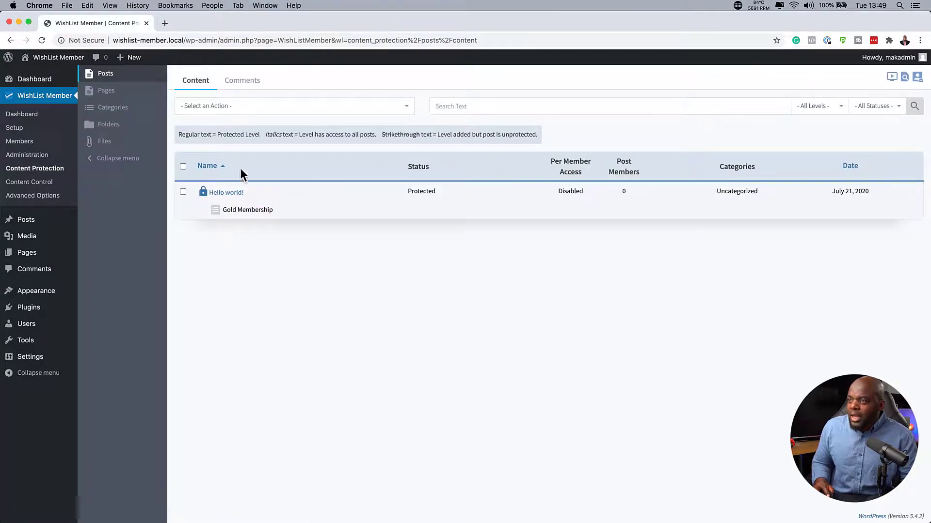
{"action": "left_click", "coordinate": [137, 109]}
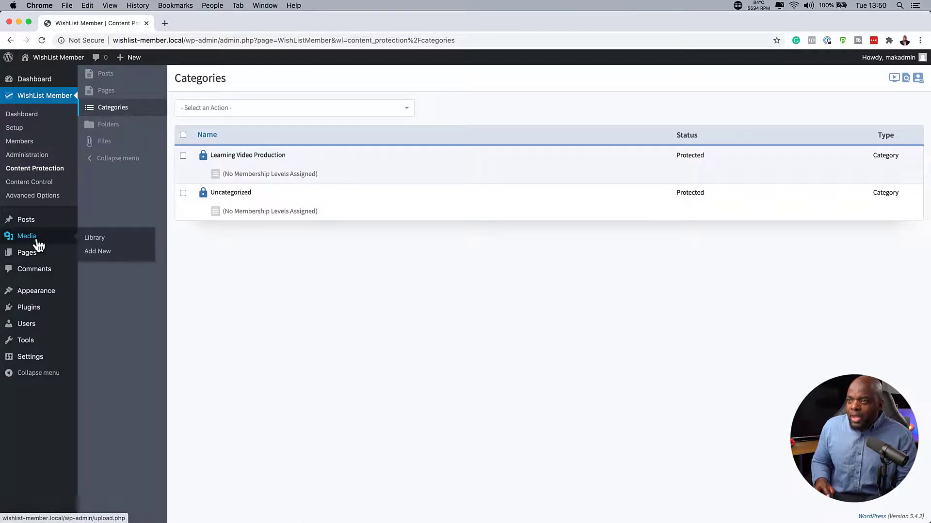
Open the Uncategorized post category for editing and change its name to VIP MEMBERSHIP.
{"action": "left_click", "coordinate": [98, 252]}
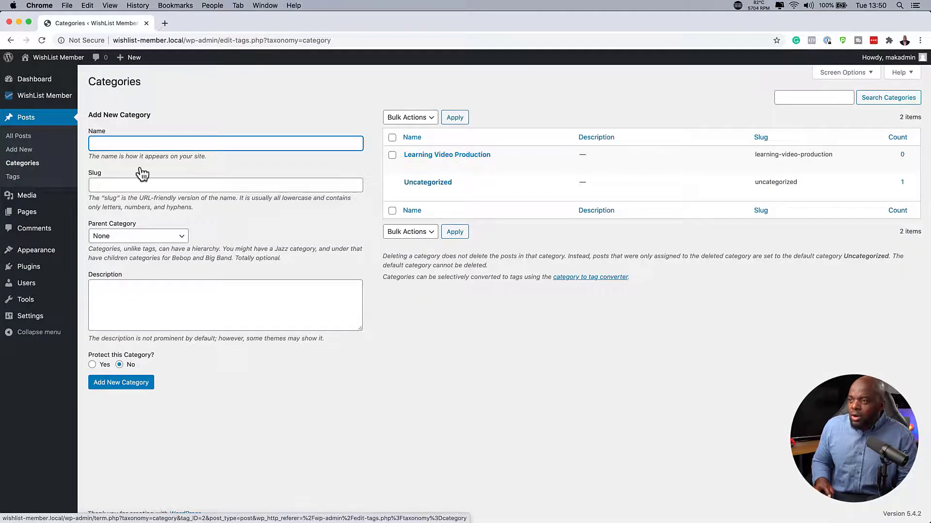
{"action": "left_click", "coordinate": [124, 142]}
{"action": "left_click", "coordinate": [283, 153]}
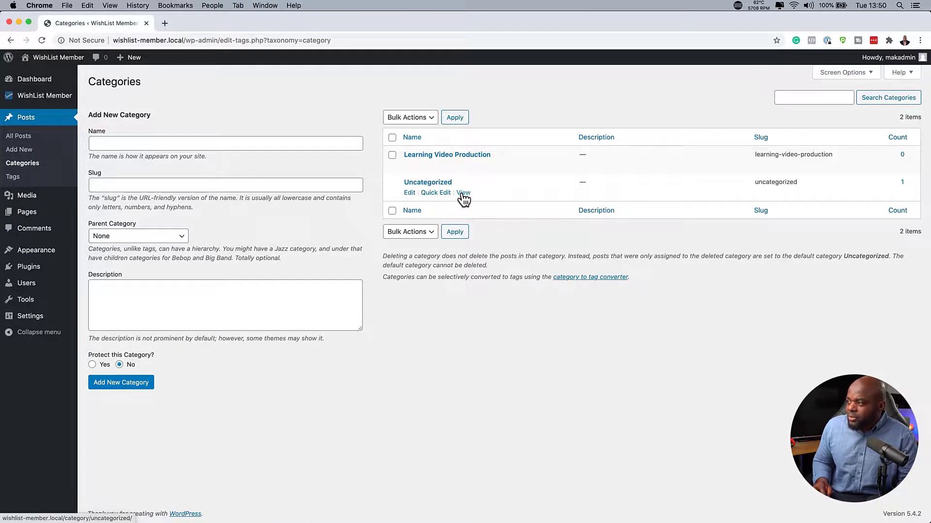
{"action": "left_click", "coordinate": [410, 194]}
{"action": "double_click", "coordinate": [281, 108]}
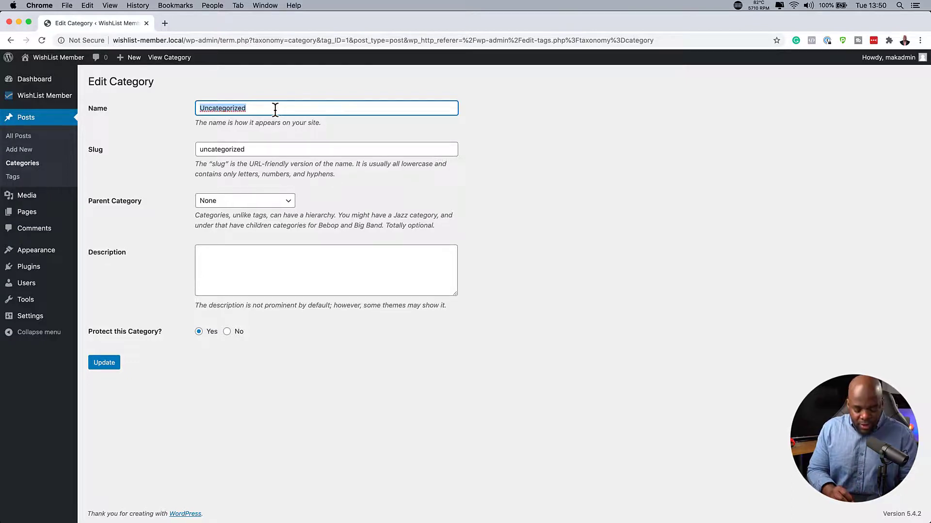
{"action": "type", "text": "V"}
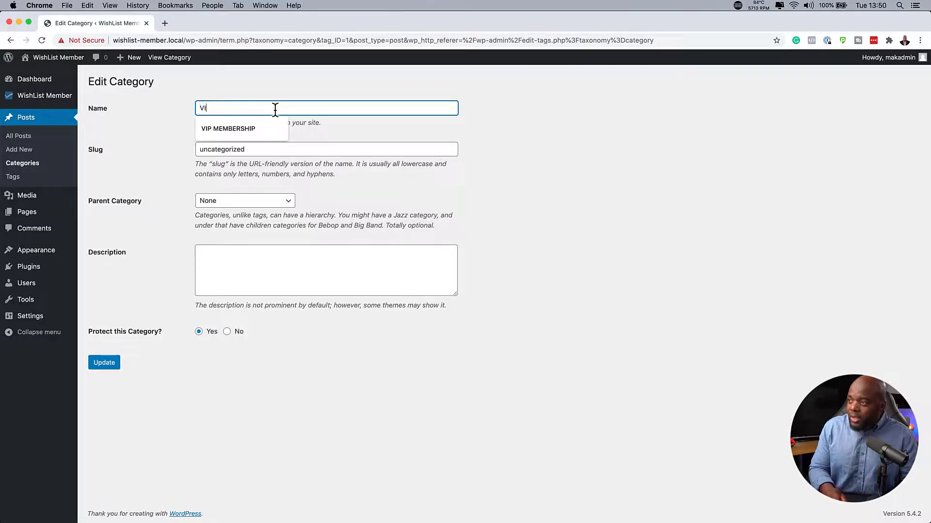
{"action": "type", "text": "I"}
{"action": "left_click", "coordinate": [261, 129]}
{"action": "left_click", "coordinate": [255, 146]}
Reuse the category name VIP MEMBERSHIP as its slug, set category protection to No and save the category.
{"action": "triple_click", "coordinate": [268, 107]}
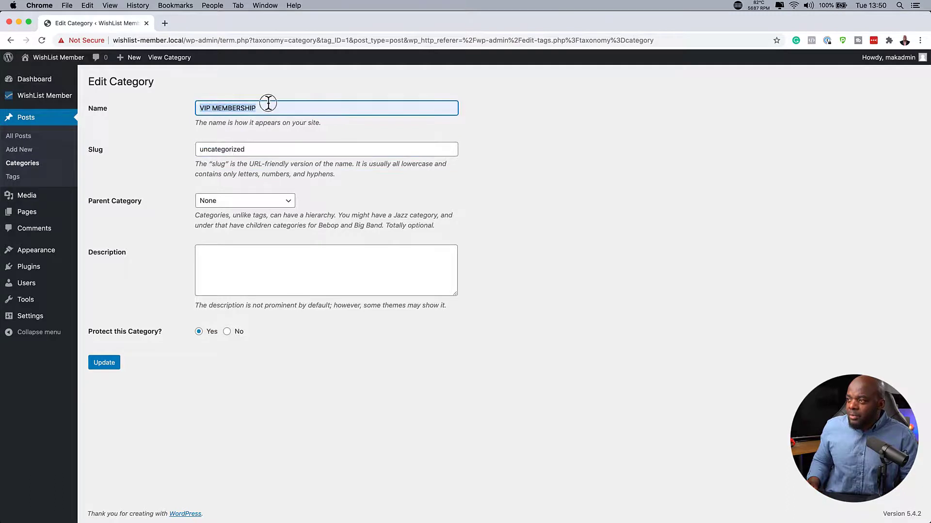
{"action": "key", "text": "super+c"}
{"action": "key", "text": "Tab"}
{"action": "key", "text": "super+v"}
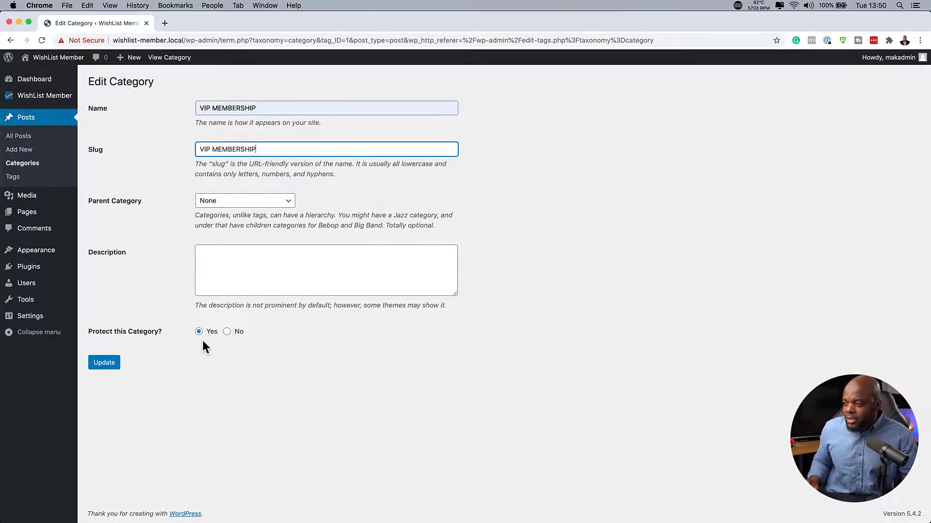
{"action": "left_click", "coordinate": [226, 332]}
{"action": "left_click", "coordinate": [114, 364]}
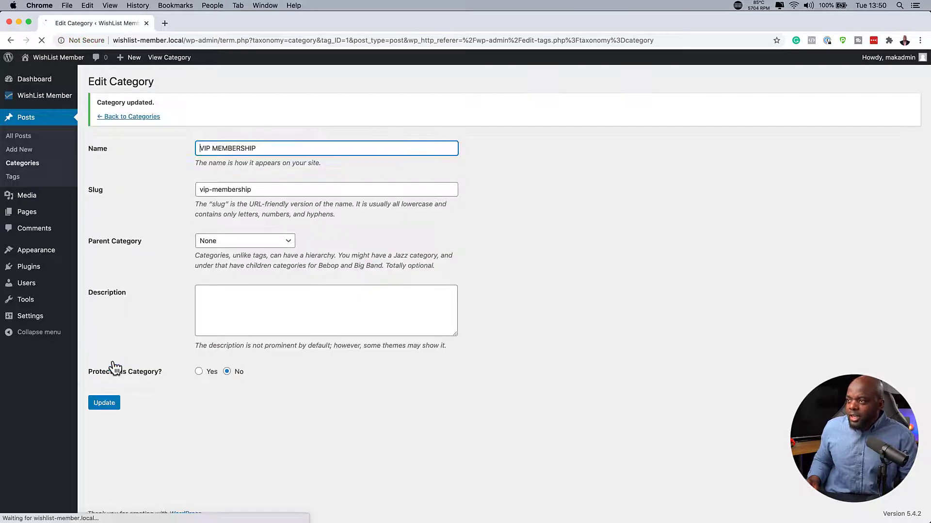
Open the Hello world! post for editing, set its protection to Unprotected and apply the settings.
{"action": "left_click", "coordinate": [27, 138]}
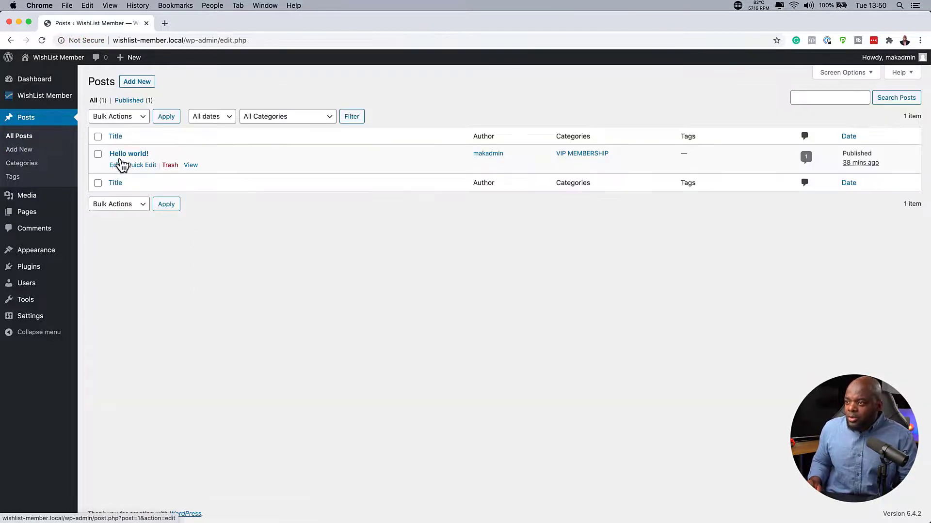
{"action": "left_click", "coordinate": [116, 165]}
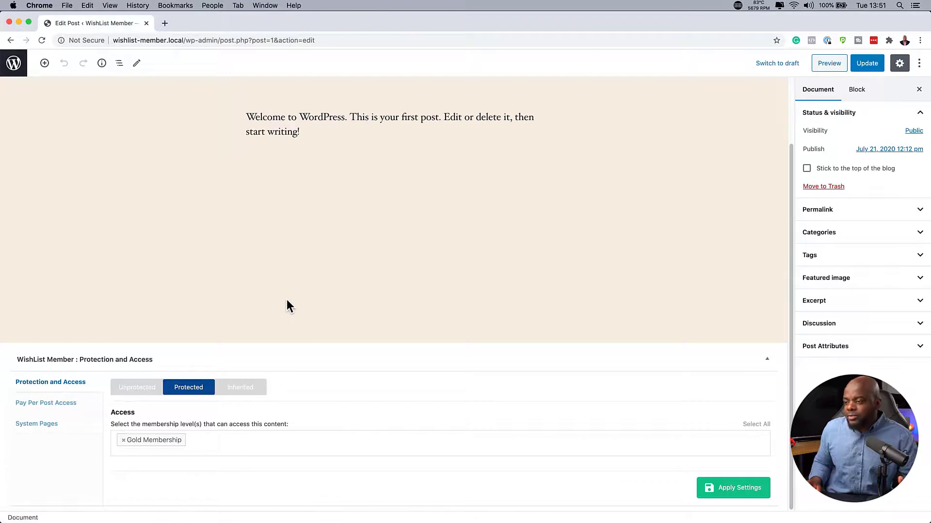
{"action": "left_click", "coordinate": [150, 387]}
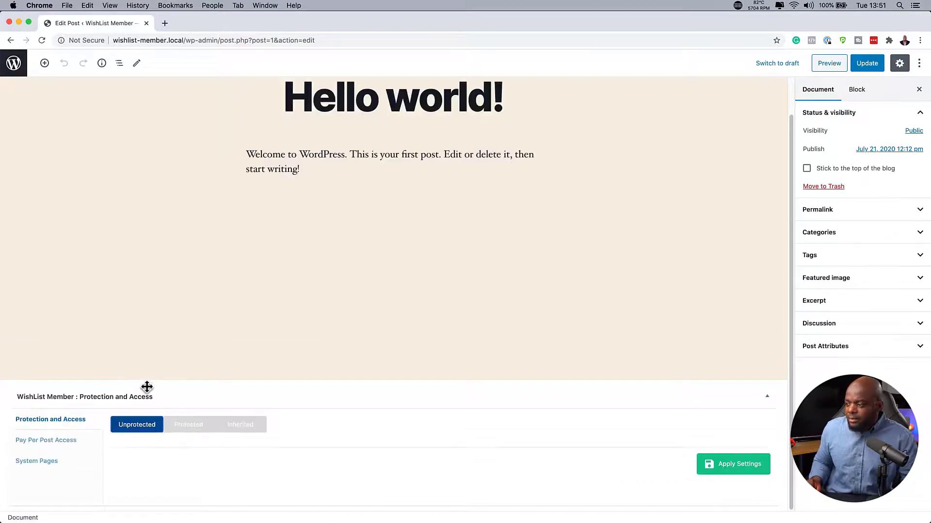
{"action": "left_click", "coordinate": [747, 465]}
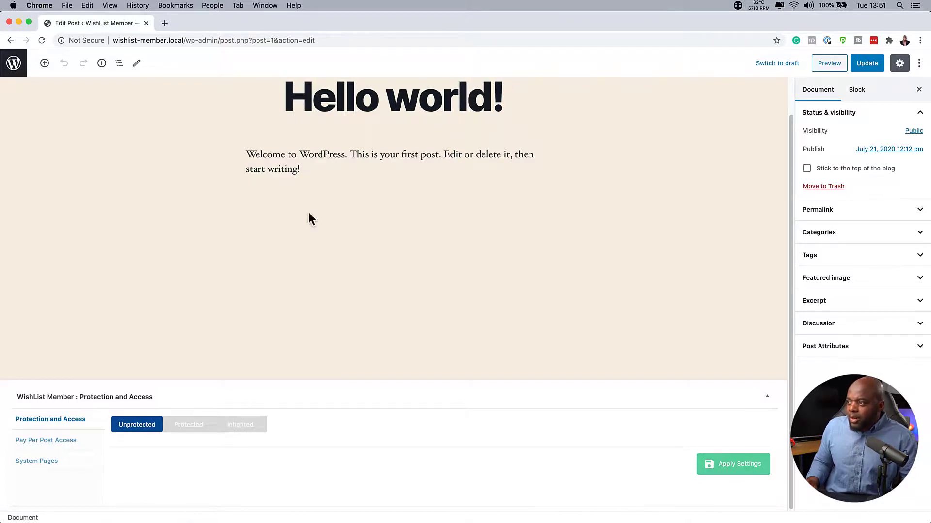
Switch the Hello world! post's category from VIP MEMBERSHIP to Learning Video Production and update the post.
{"action": "left_click", "coordinate": [842, 234]}
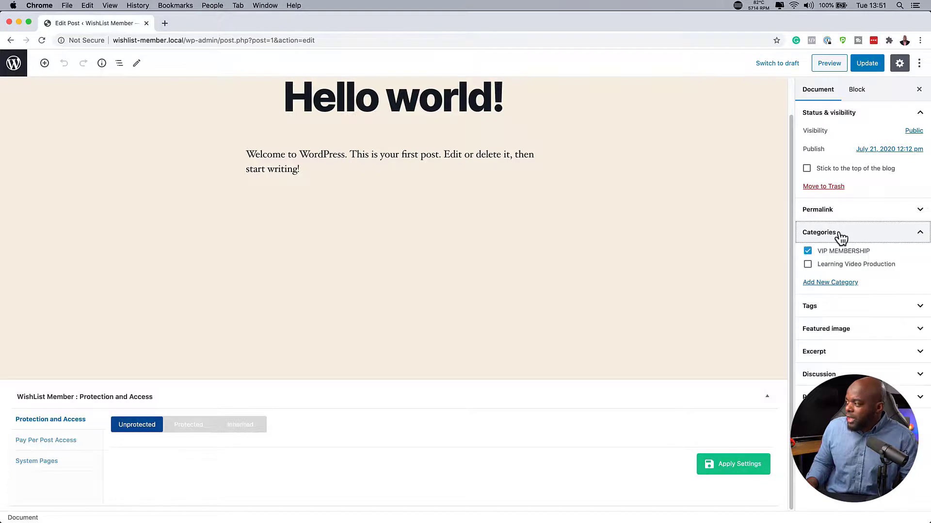
{"action": "left_click", "coordinate": [807, 251]}
{"action": "left_click", "coordinate": [807, 264]}
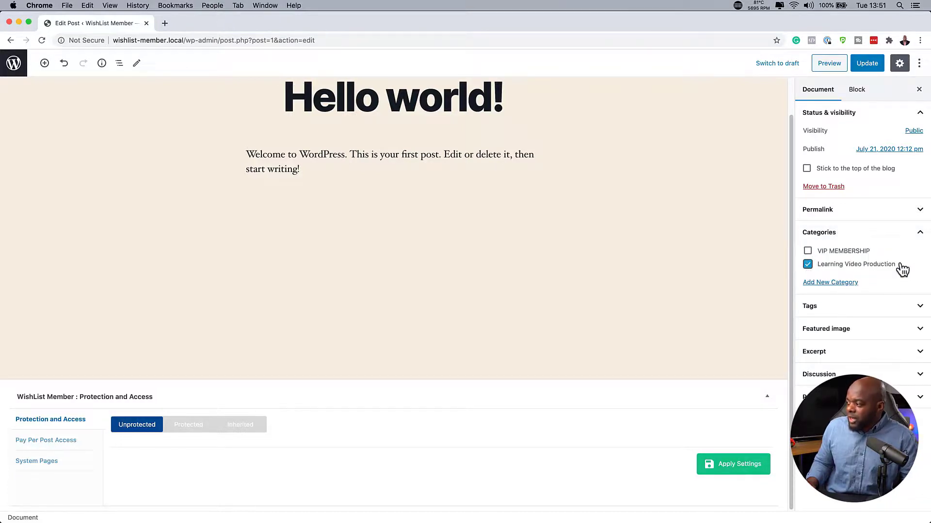
{"action": "left_click", "coordinate": [736, 465]}
{"action": "left_click", "coordinate": [867, 63]}
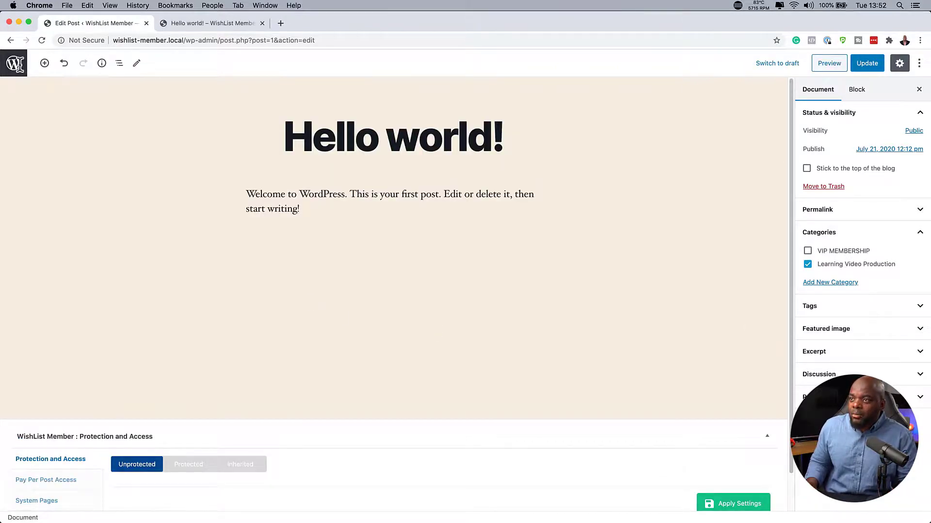
Add the Gold Membership level to the Learning Video Production category in WishList Member's content protection.
{"action": "left_click", "coordinate": [15, 62]}
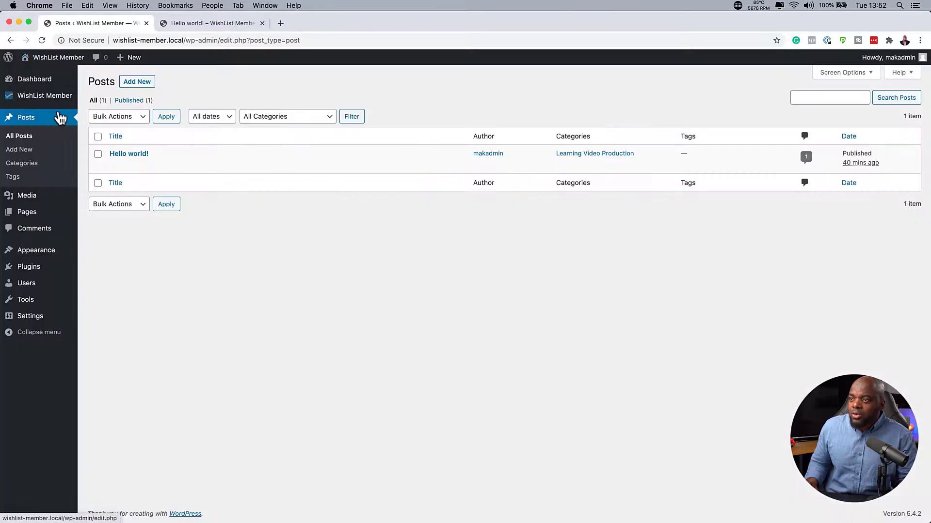
{"action": "left_click", "coordinate": [58, 99]}
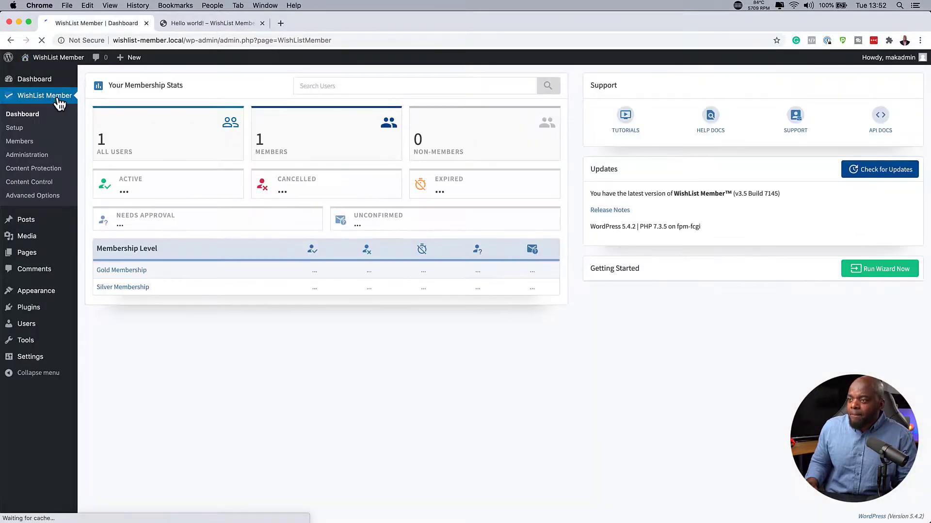
{"action": "left_click", "coordinate": [47, 170]}
{"action": "left_click", "coordinate": [127, 109]}
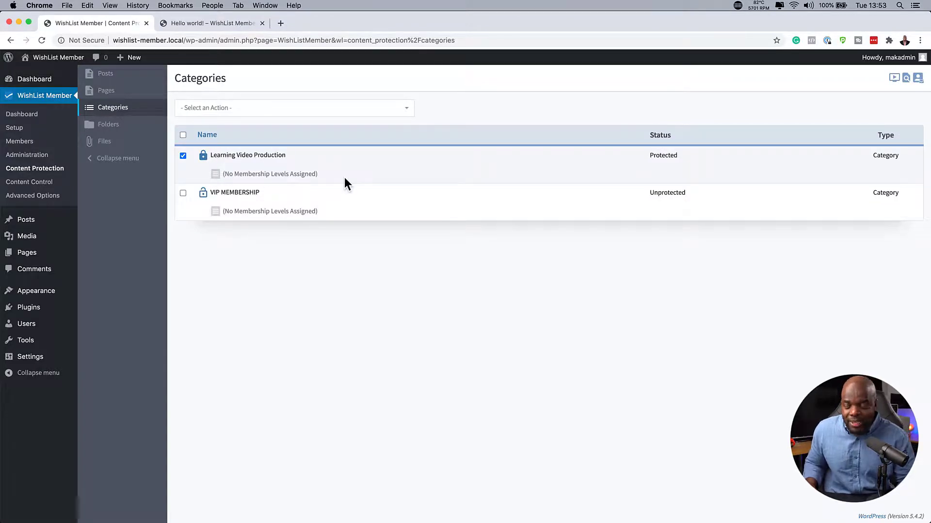
{"action": "left_click", "coordinate": [208, 109]}
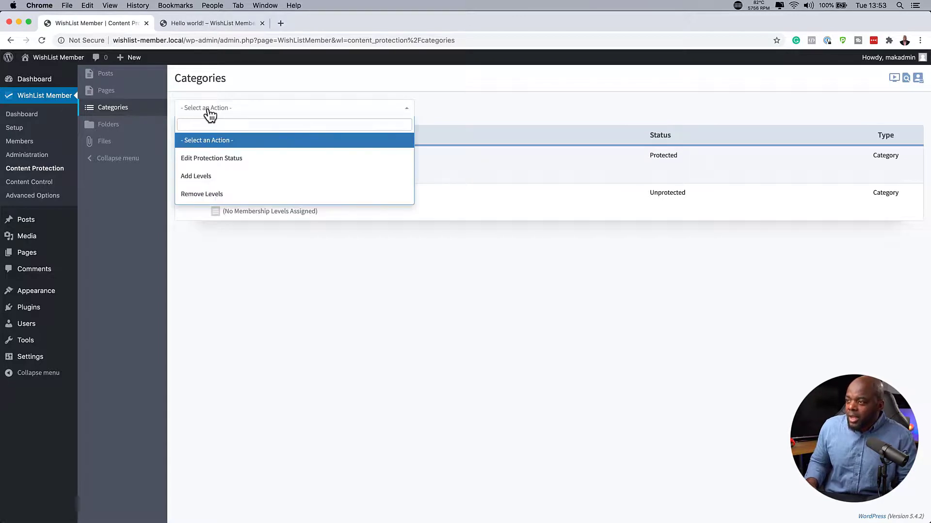
{"action": "left_click", "coordinate": [218, 179]}
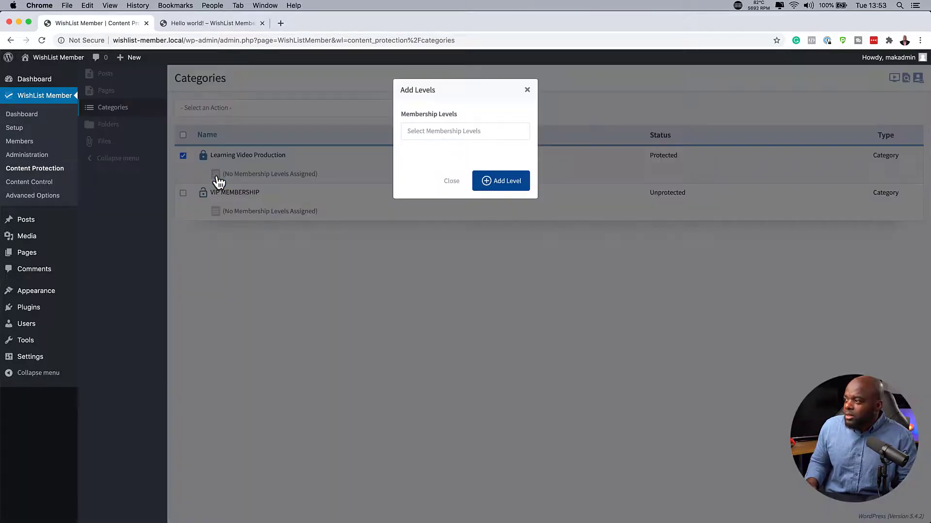
{"action": "left_click", "coordinate": [433, 132]}
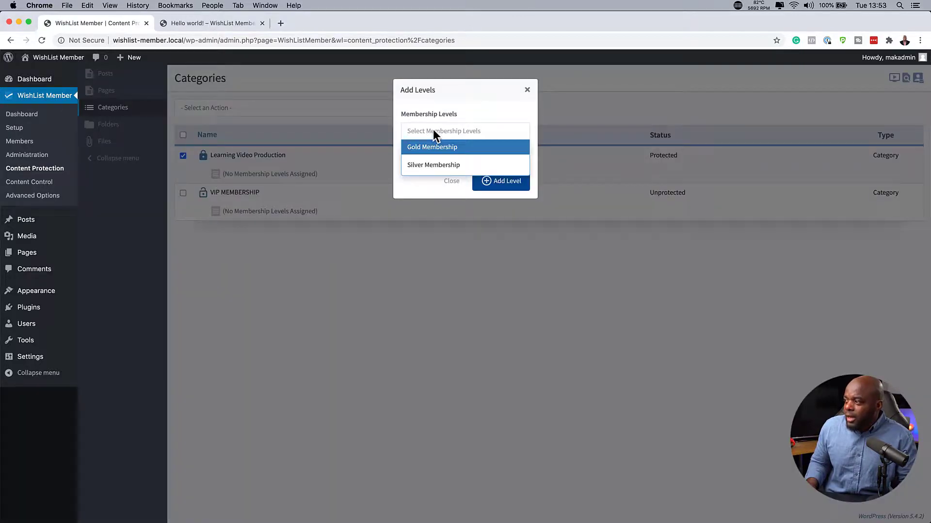
{"action": "left_click", "coordinate": [481, 153]}
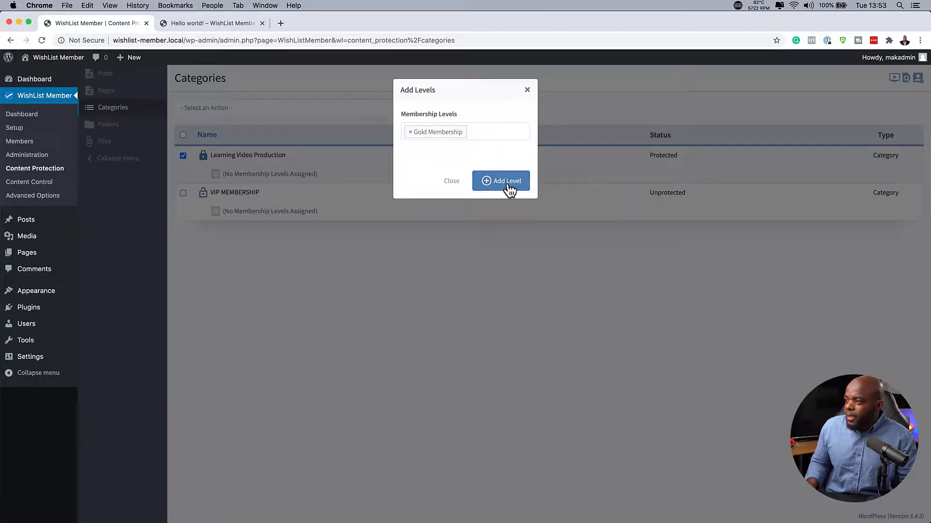
{"action": "left_click", "coordinate": [507, 189]}
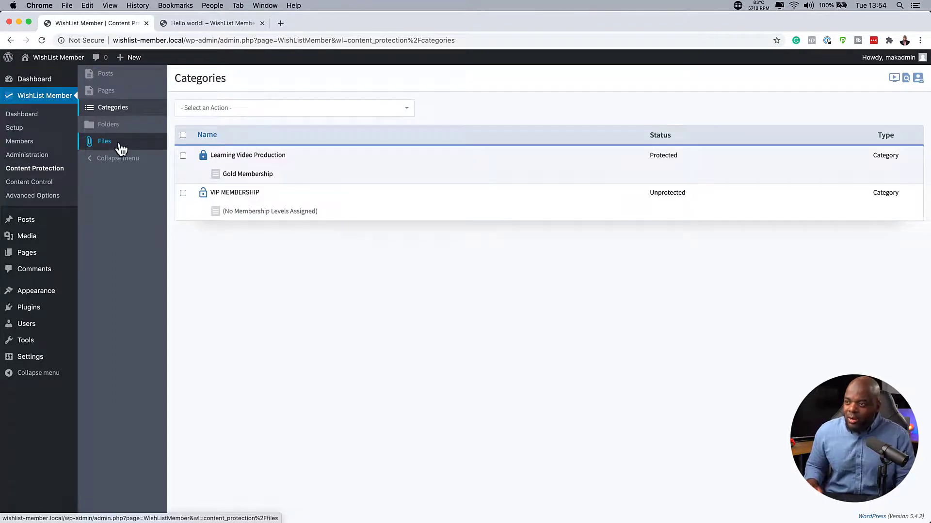
Examine the Page, Message and URL options for the global Wrong Membership Level error page, and close its configuration without saving.
{"action": "left_click", "coordinate": [56, 197]}
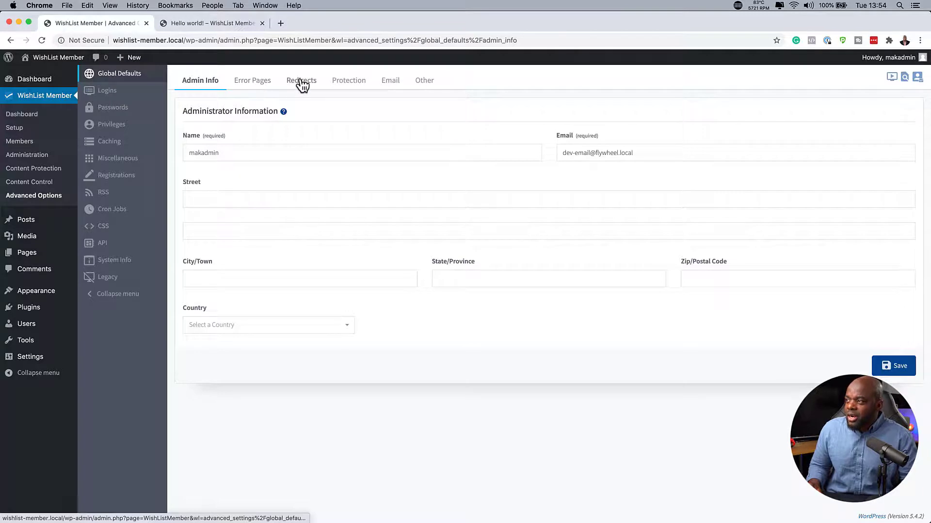
{"action": "left_click", "coordinate": [269, 86]}
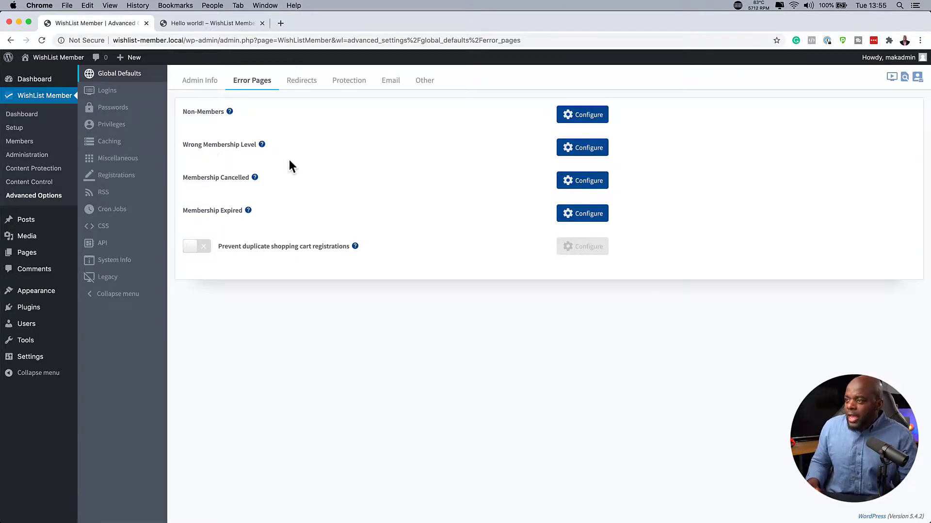
{"action": "left_click", "coordinate": [572, 148]}
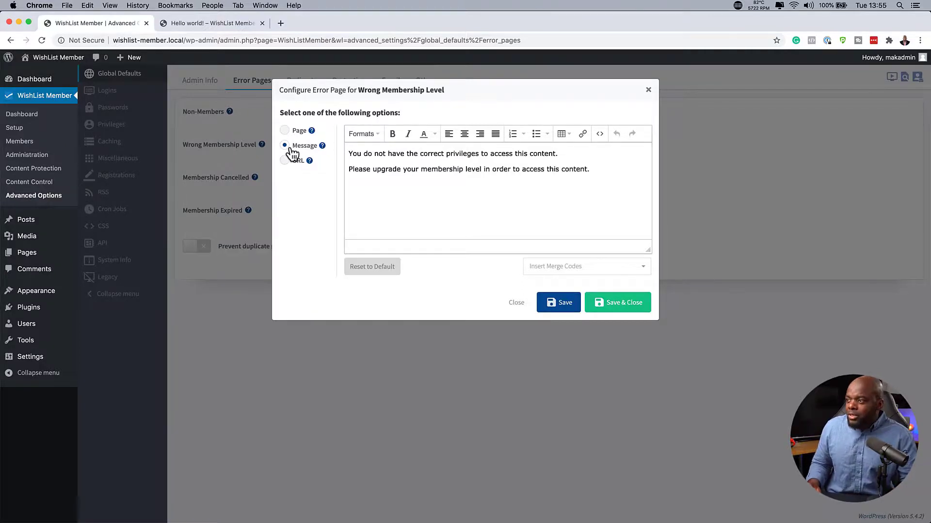
{"action": "left_click", "coordinate": [286, 131]}
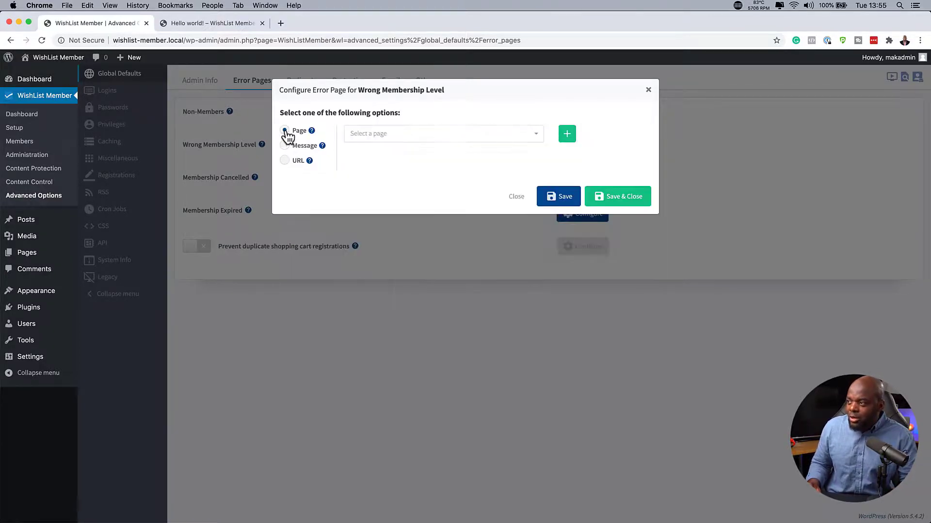
{"action": "left_click", "coordinate": [364, 138]}
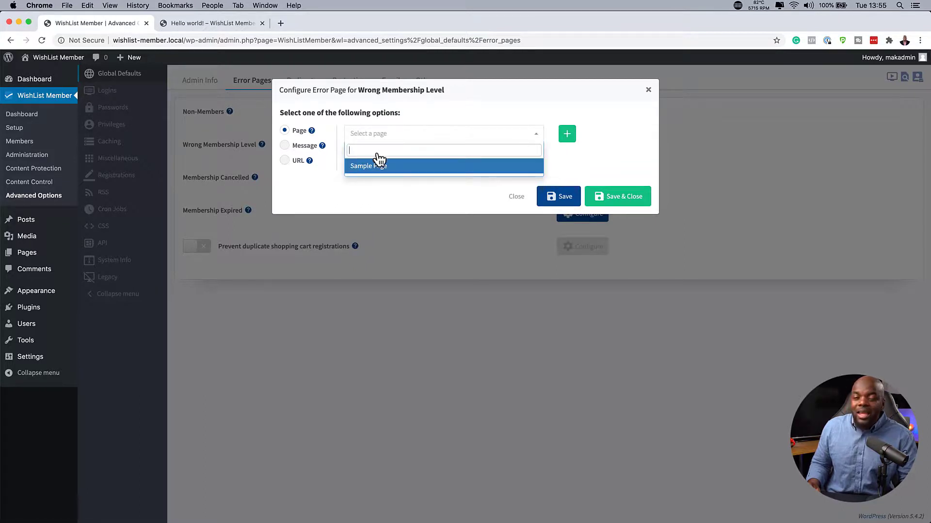
{"action": "left_click", "coordinate": [285, 146]}
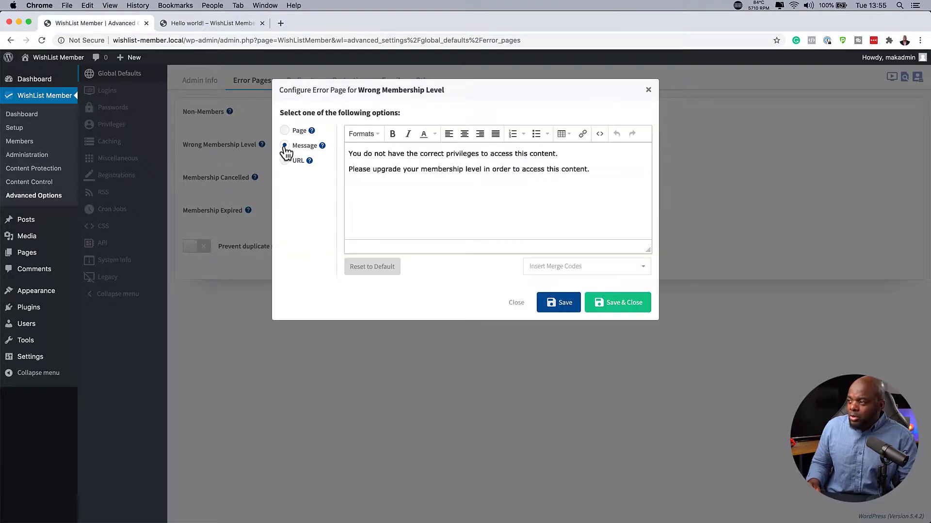
{"action": "left_click_drag", "start_coordinate": [347, 152], "coordinate": [545, 177]}
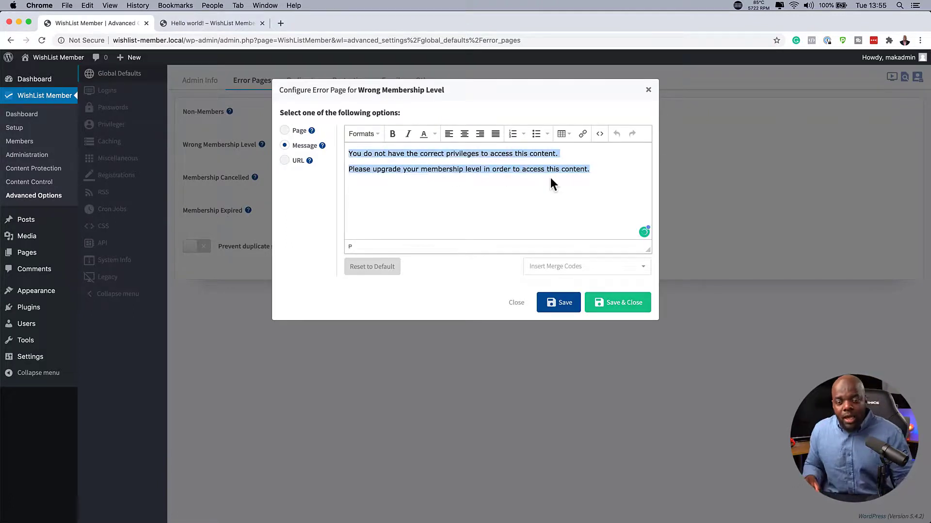
{"action": "key", "text": "Right"}
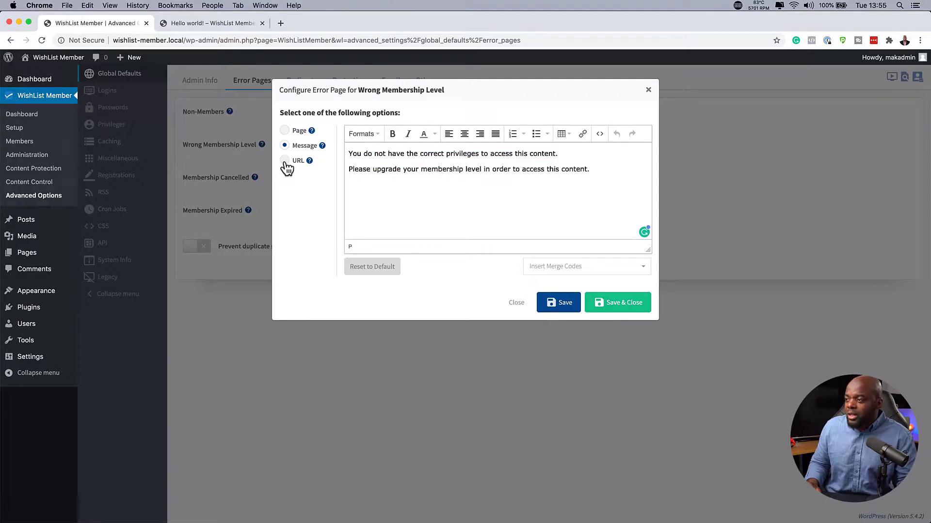
{"action": "left_click", "coordinate": [285, 162]}
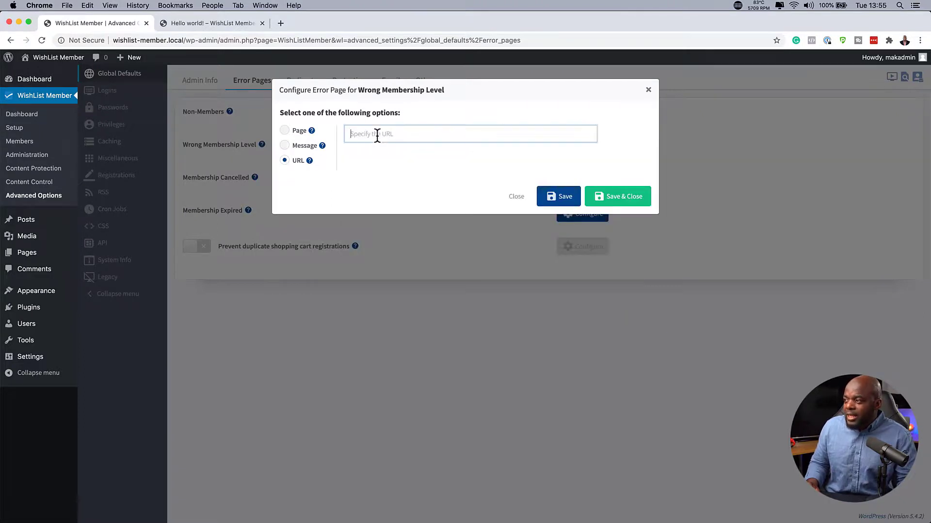
{"action": "left_click", "coordinate": [378, 136]}
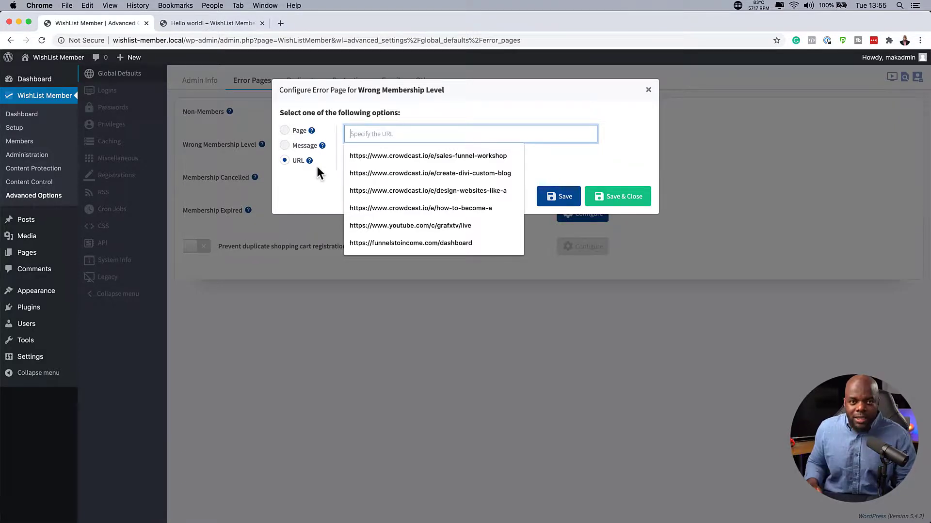
{"action": "left_click", "coordinate": [649, 91]}
Review the global default settings for redirects, protection and email.
{"action": "left_click", "coordinate": [307, 83]}
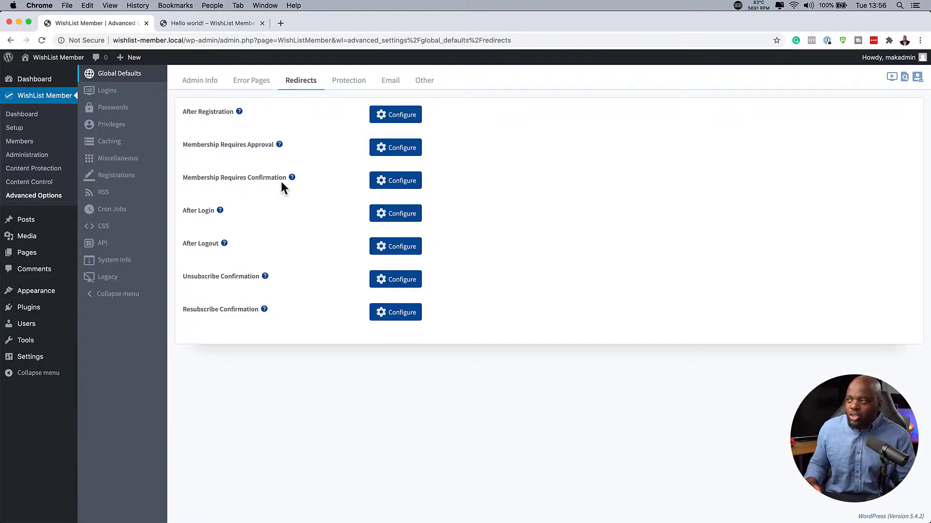
{"action": "left_click", "coordinate": [343, 89]}
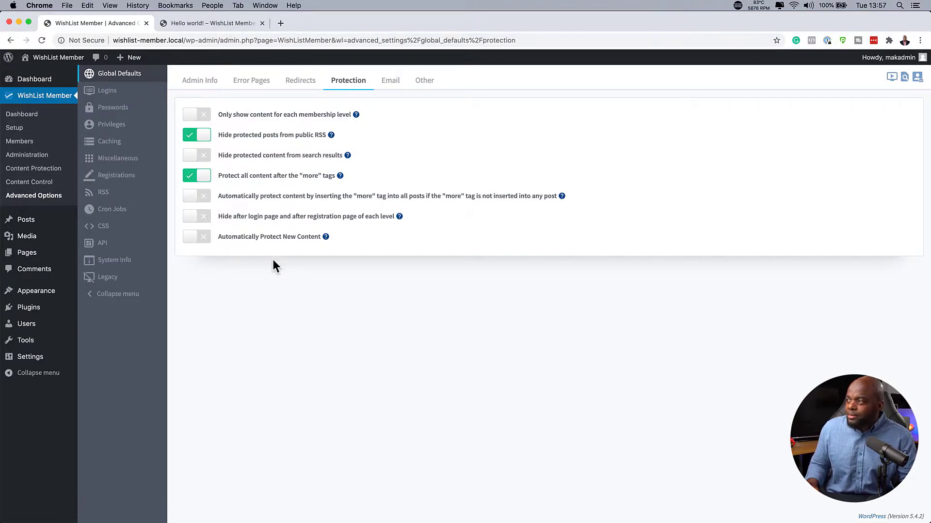
{"action": "left_click", "coordinate": [390, 81]}
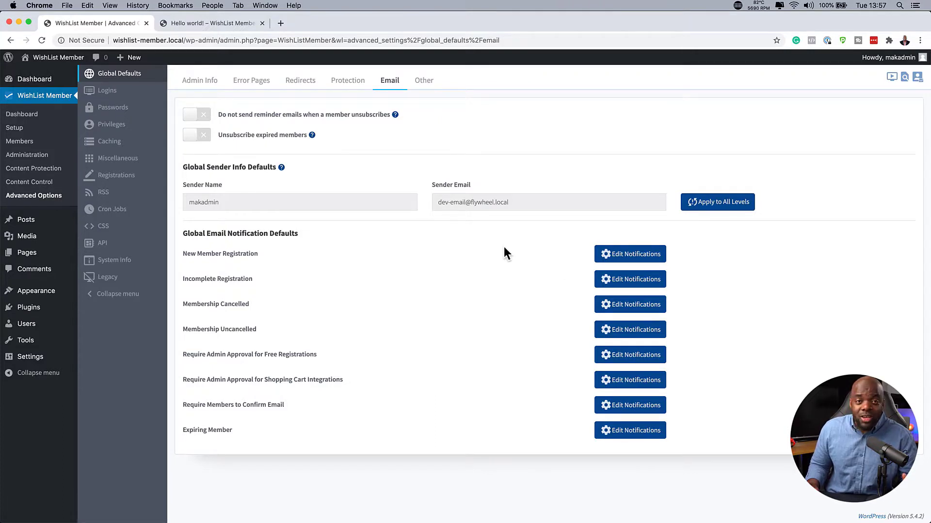
Open the New Member Registration user notification, enlarge the message area to read the whole email, and close it without saving.
{"action": "left_click", "coordinate": [608, 257]}
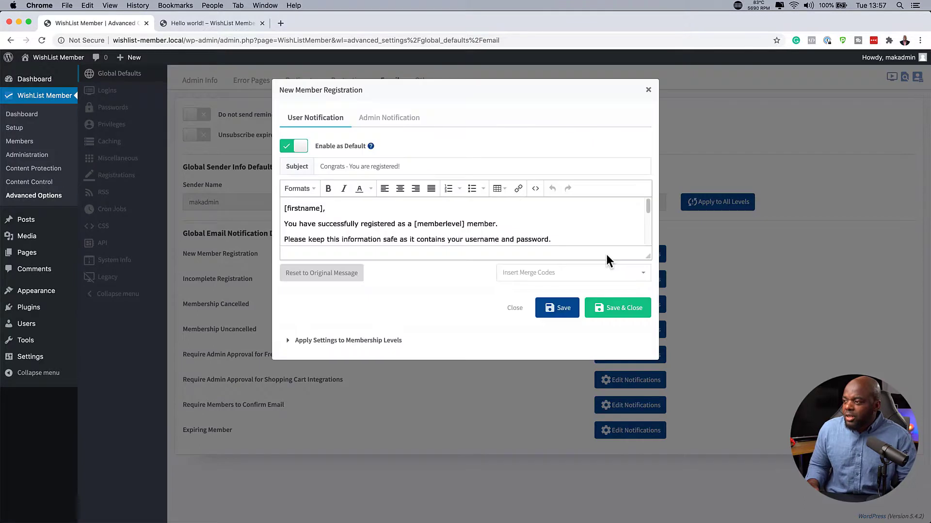
{"action": "left_click_drag", "start_coordinate": [649, 257], "coordinate": [648, 384]}
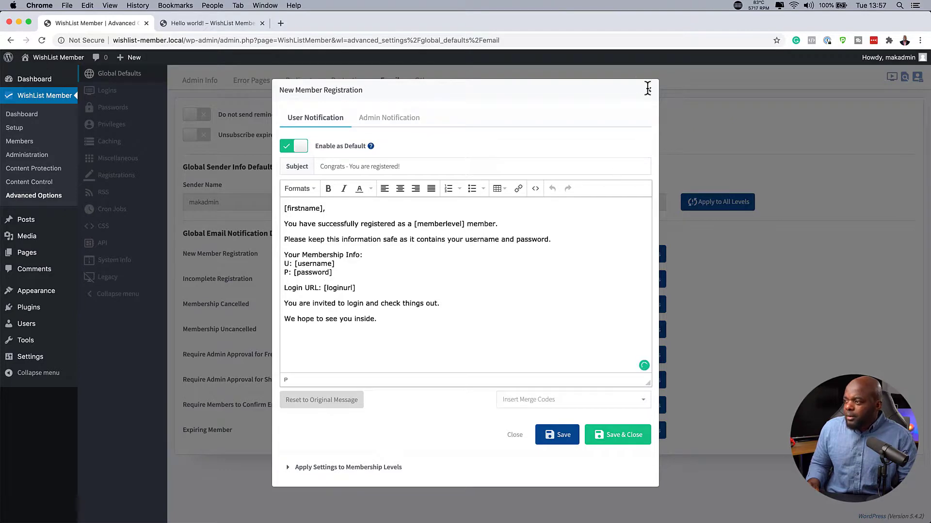
{"action": "left_click", "coordinate": [648, 90]}
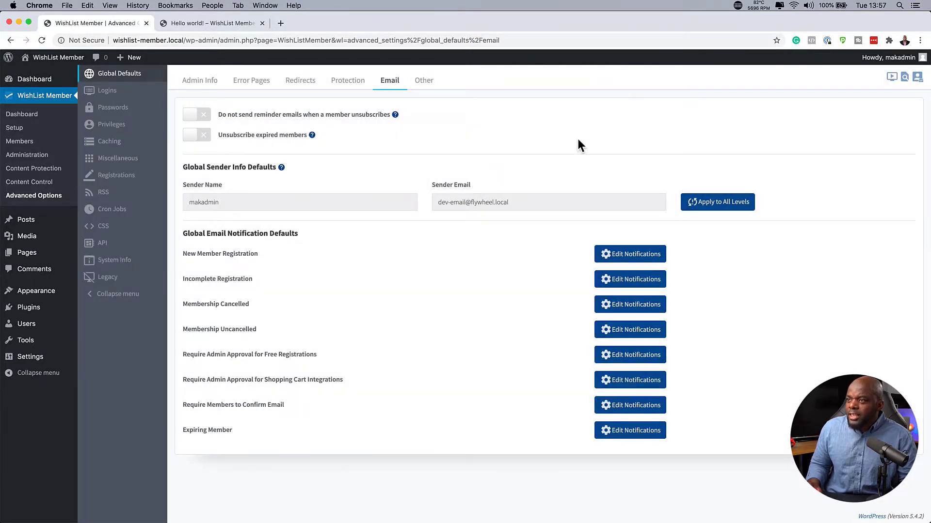
Open the advanced login settings and select the Default Login Limit value.
{"action": "left_click", "coordinate": [121, 92]}
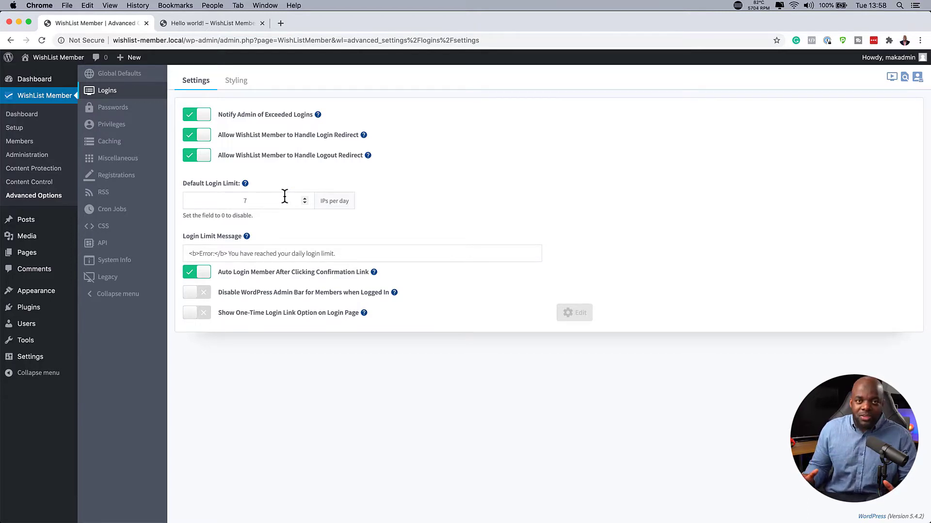
{"action": "double_click", "coordinate": [245, 201]}
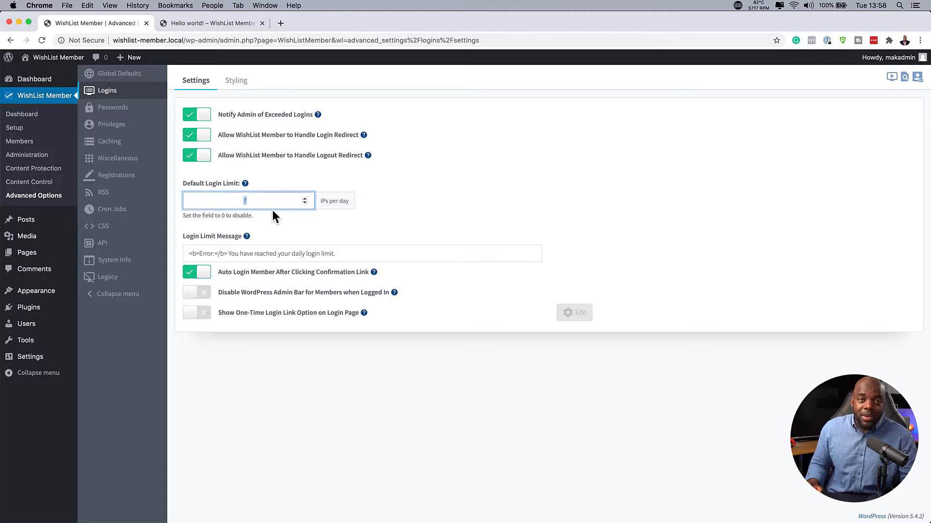